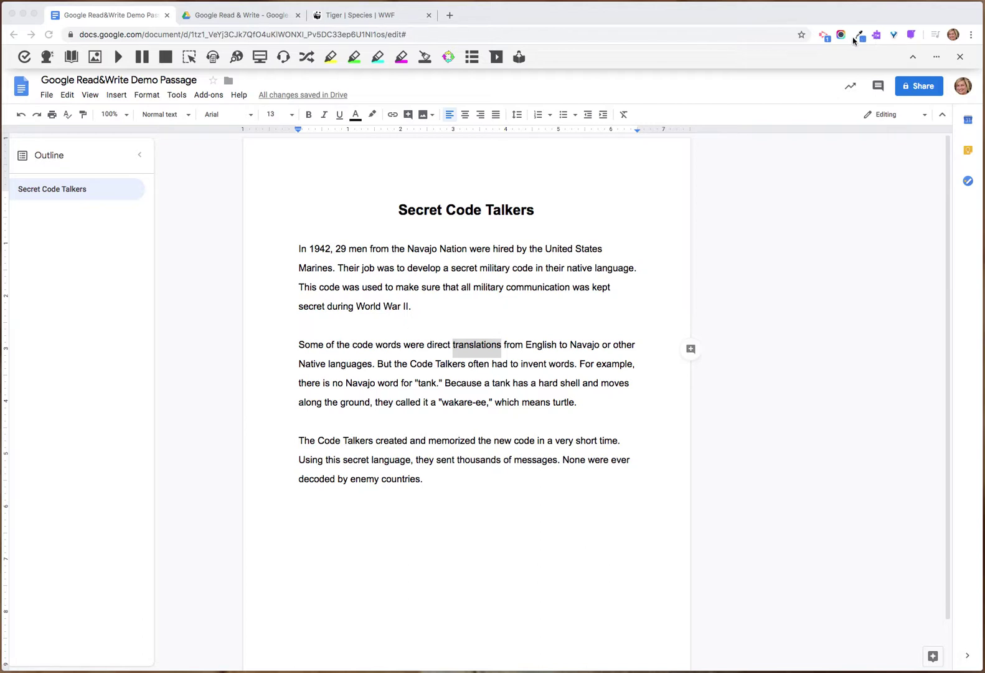
Hide the Read&Write toolbar above the document and bring it back.
{"action": "left_click", "coordinate": [398, 221]}
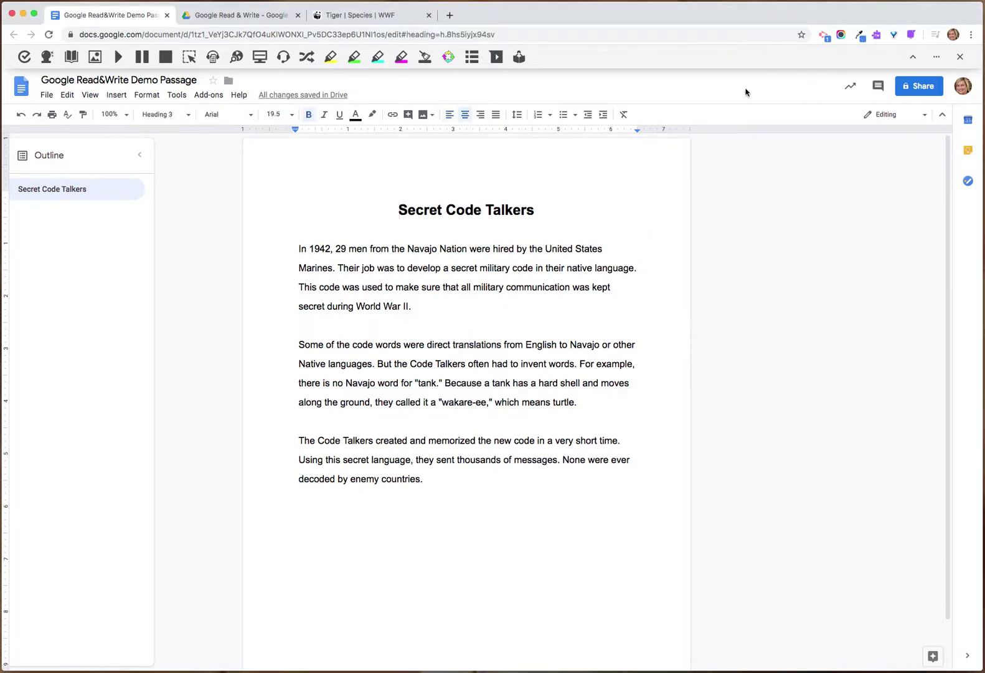
{"action": "left_click", "coordinate": [878, 35]}
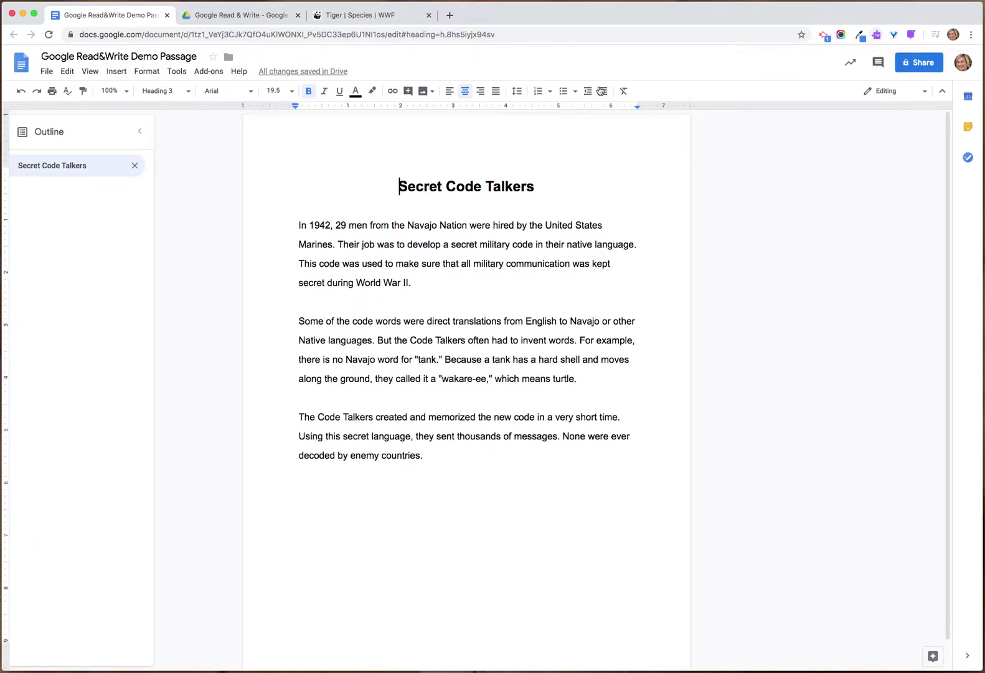
{"action": "left_click", "coordinate": [877, 32]}
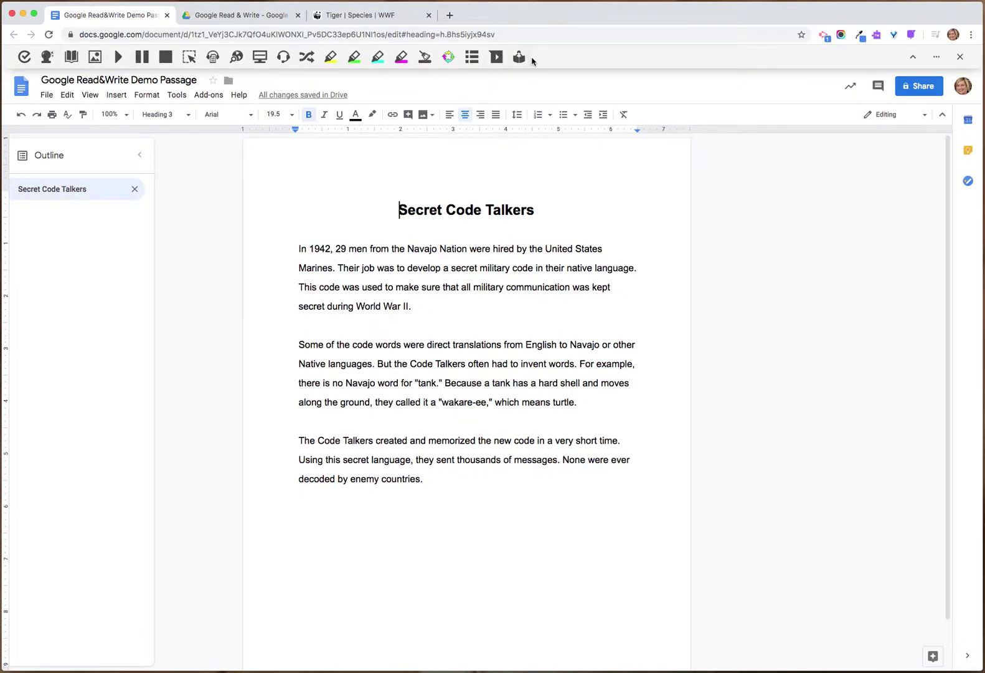
Run the Read&Write writing check on the passage and turn it off again.
{"action": "left_click", "coordinate": [25, 57]}
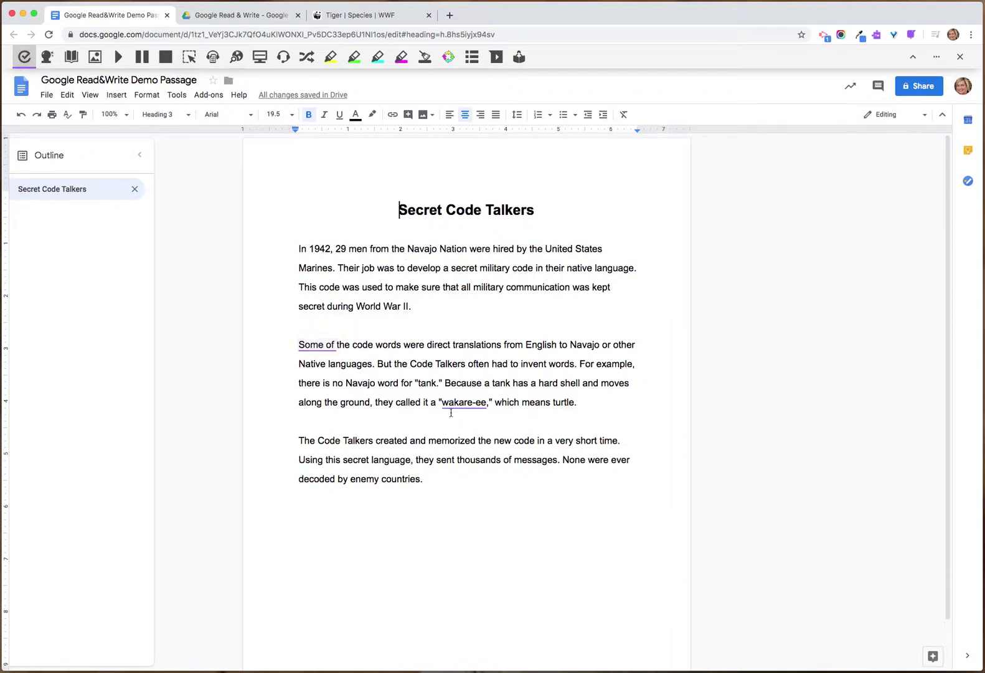
{"action": "left_click", "coordinate": [26, 63]}
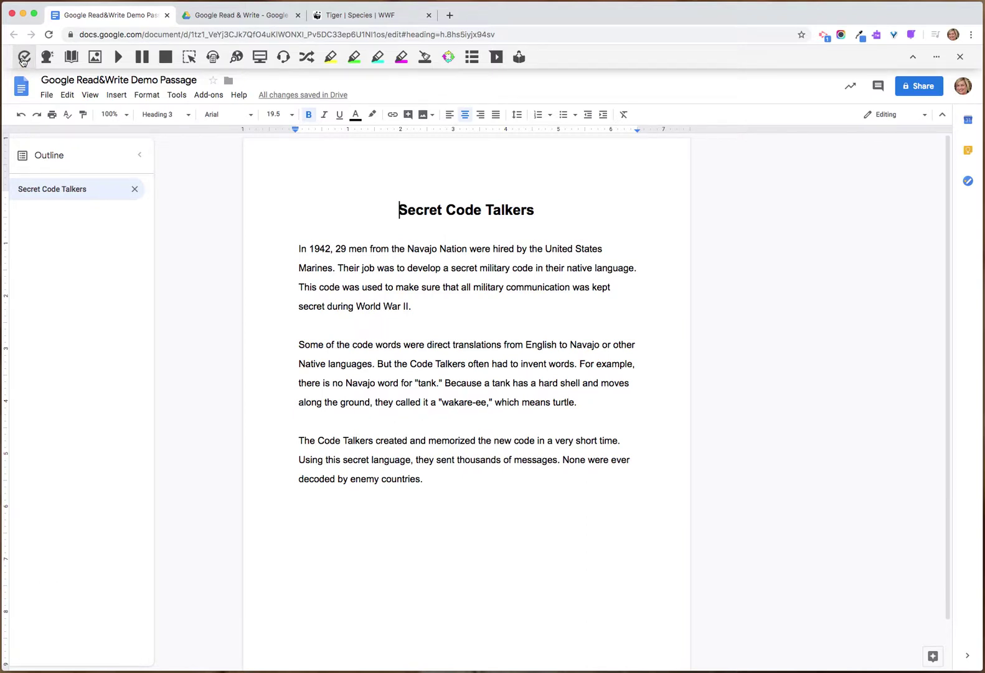
Try word prediction by writing "The next" below the last paragraph, and delete that text with prediction turned off.
{"action": "left_click", "coordinate": [317, 516]}
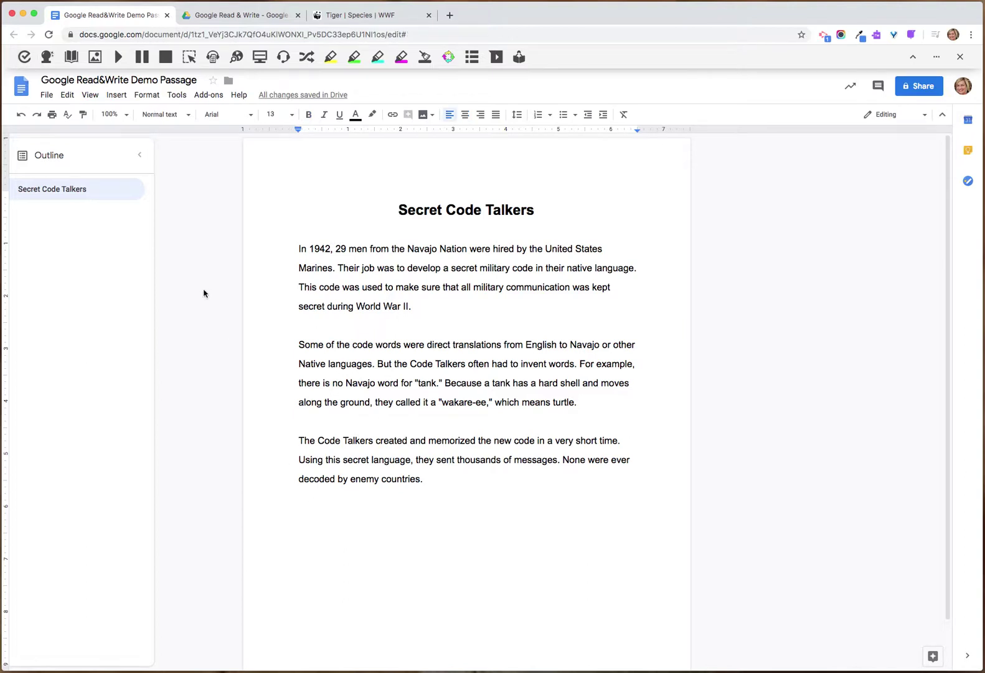
{"action": "left_click", "coordinate": [53, 62]}
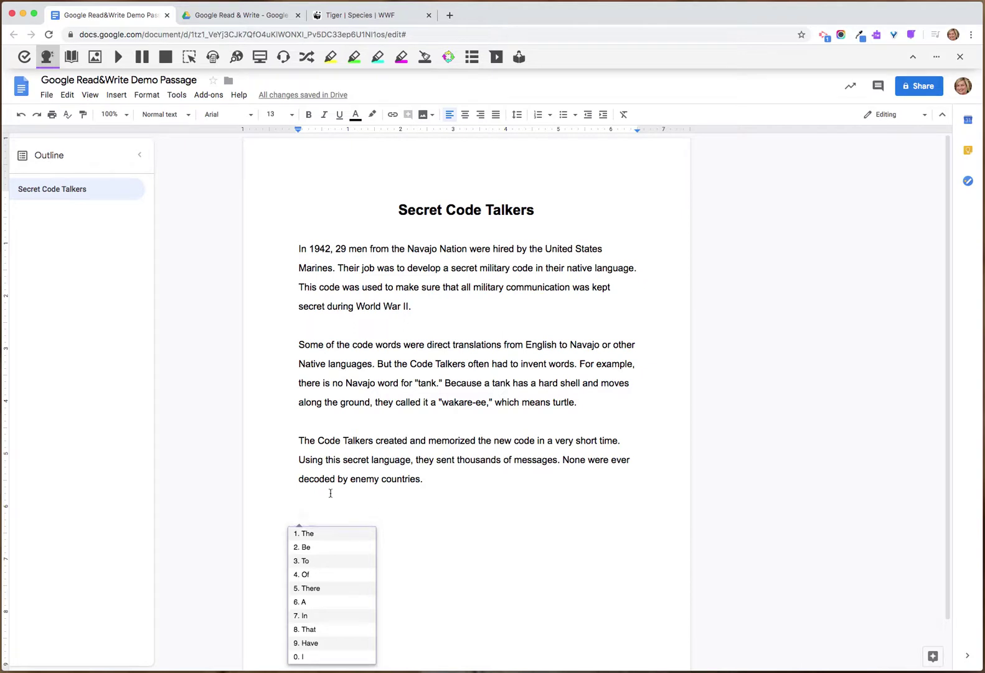
{"action": "type", "text": "The next"}
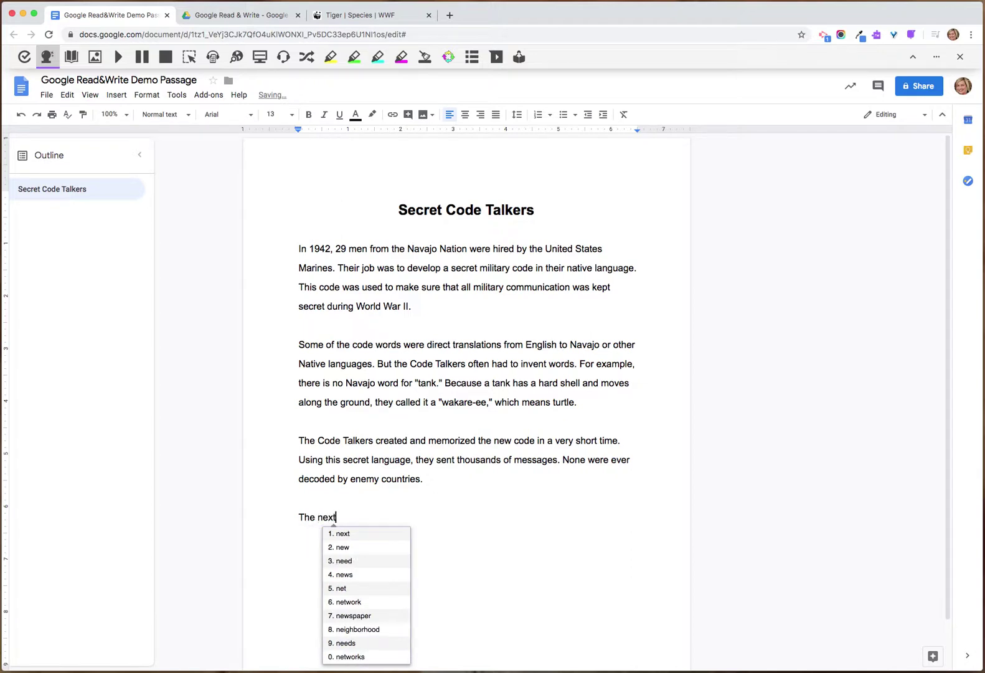
{"action": "left_click", "coordinate": [50, 63]}
{"action": "left_click_drag", "start_coordinate": [339, 522], "coordinate": [277, 505]}
{"action": "key", "text": "BackSpace"}
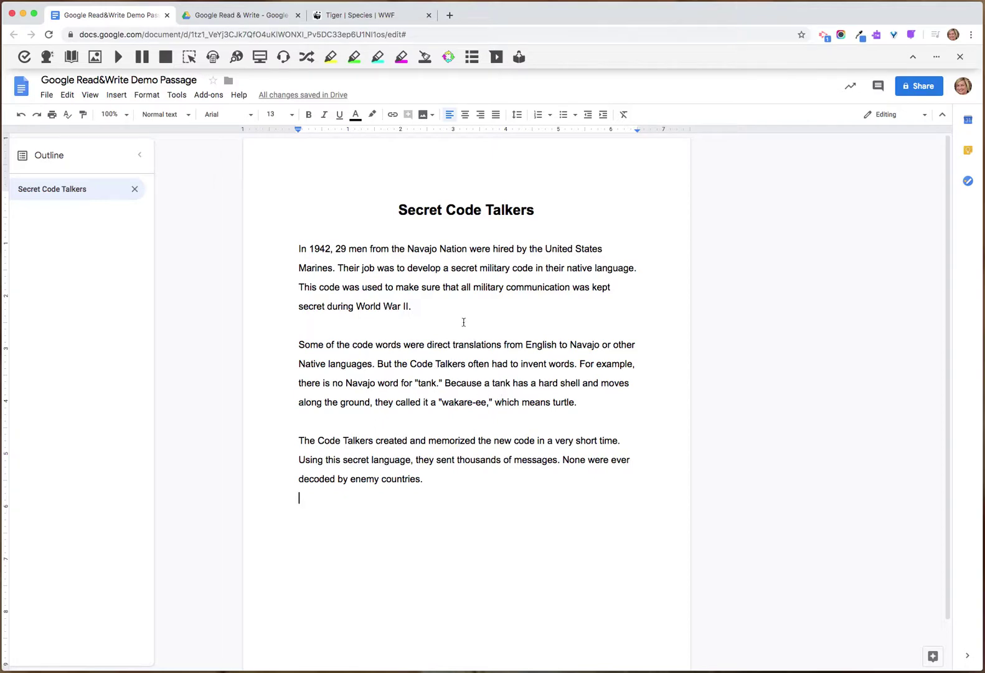
Look up the word "communication" in the first paragraph with both the Dictionary and the Picture Dictionary.
{"action": "left_click_drag", "start_coordinate": [506, 288], "coordinate": [570, 291]}
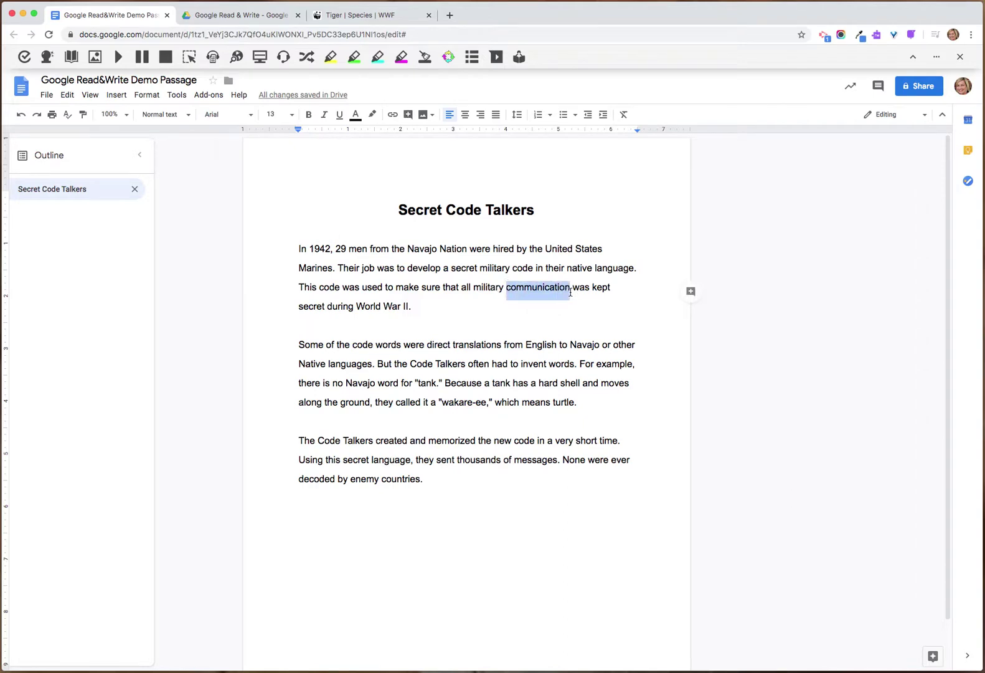
{"action": "left_click", "coordinate": [71, 57]}
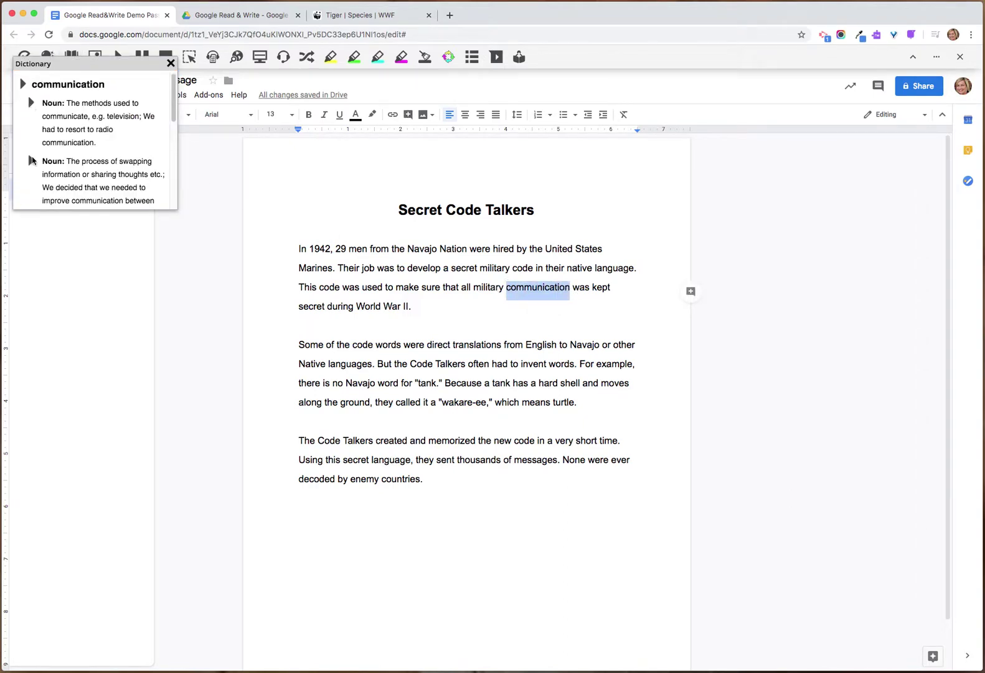
{"action": "left_click", "coordinate": [171, 63]}
{"action": "left_click", "coordinate": [104, 58]}
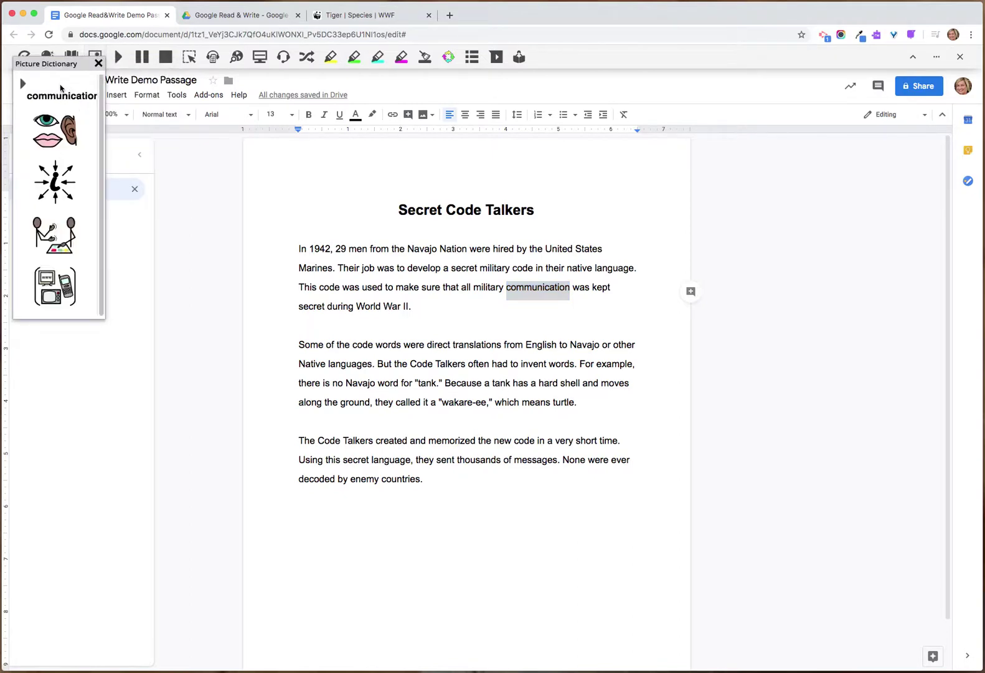
{"action": "left_click", "coordinate": [98, 63]}
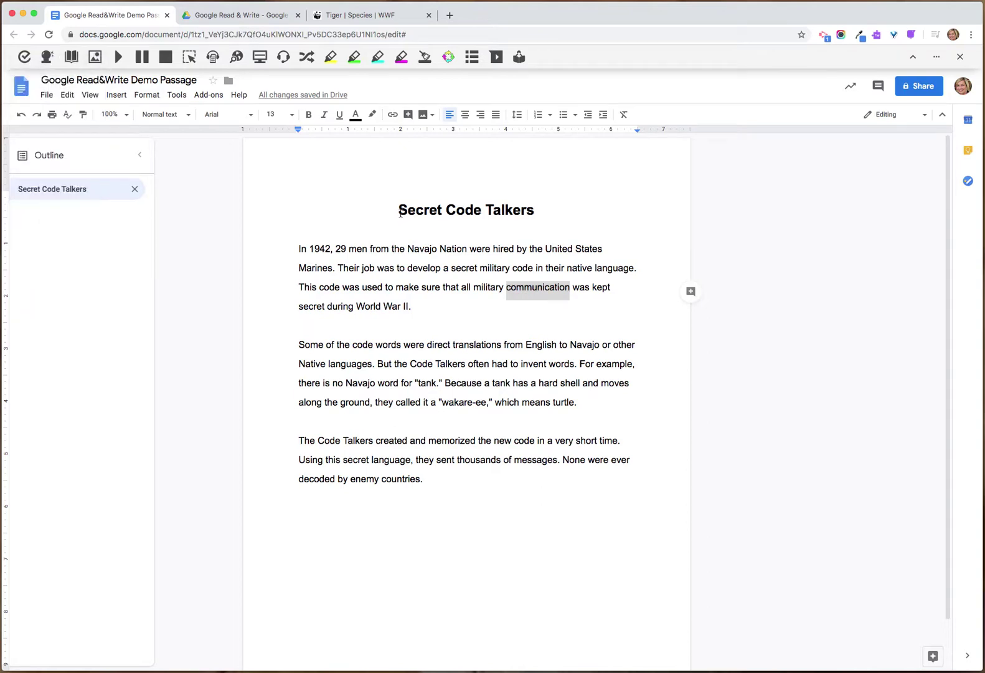
Have the passage read aloud from the title "Secret Code Talkers" and stop the reading.
{"action": "left_click", "coordinate": [400, 212]}
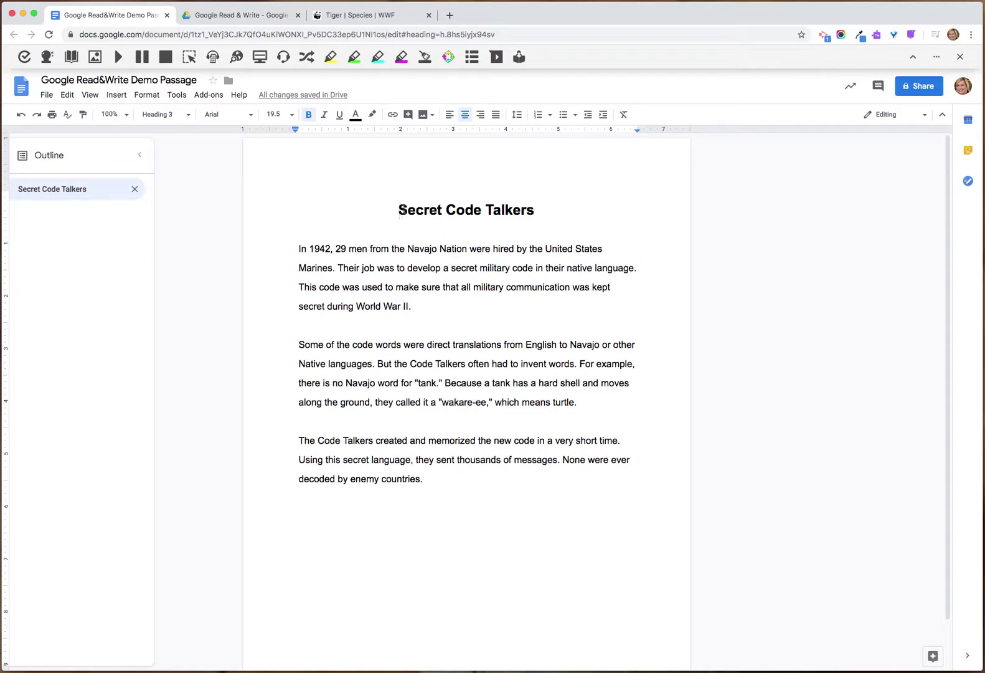
{"action": "left_click_drag", "start_coordinate": [399, 210], "coordinate": [441, 210]}
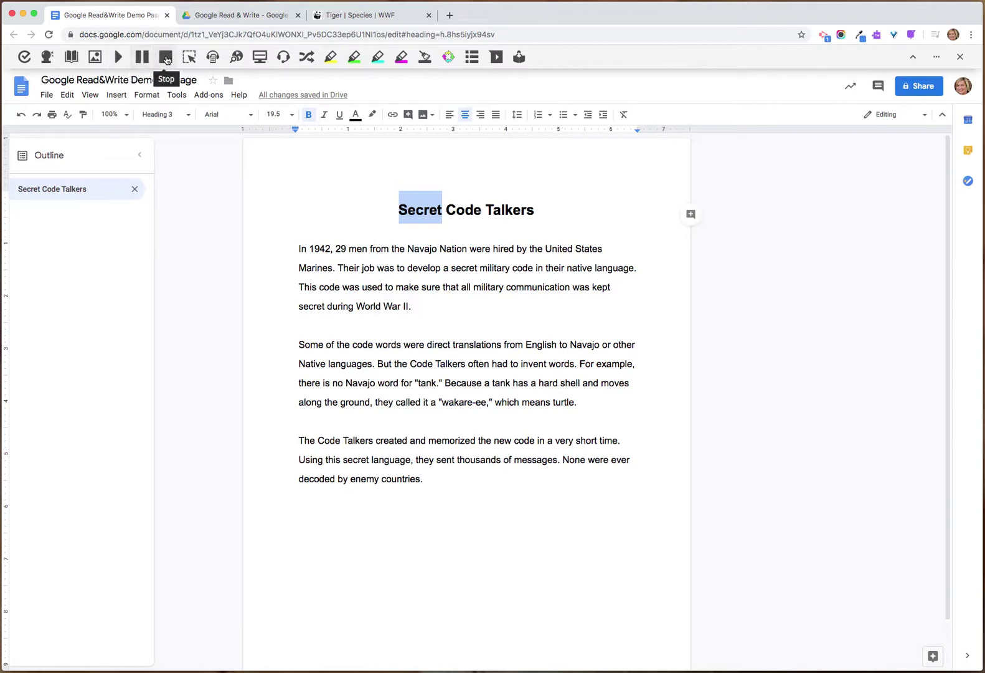
{"action": "left_click", "coordinate": [120, 58]}
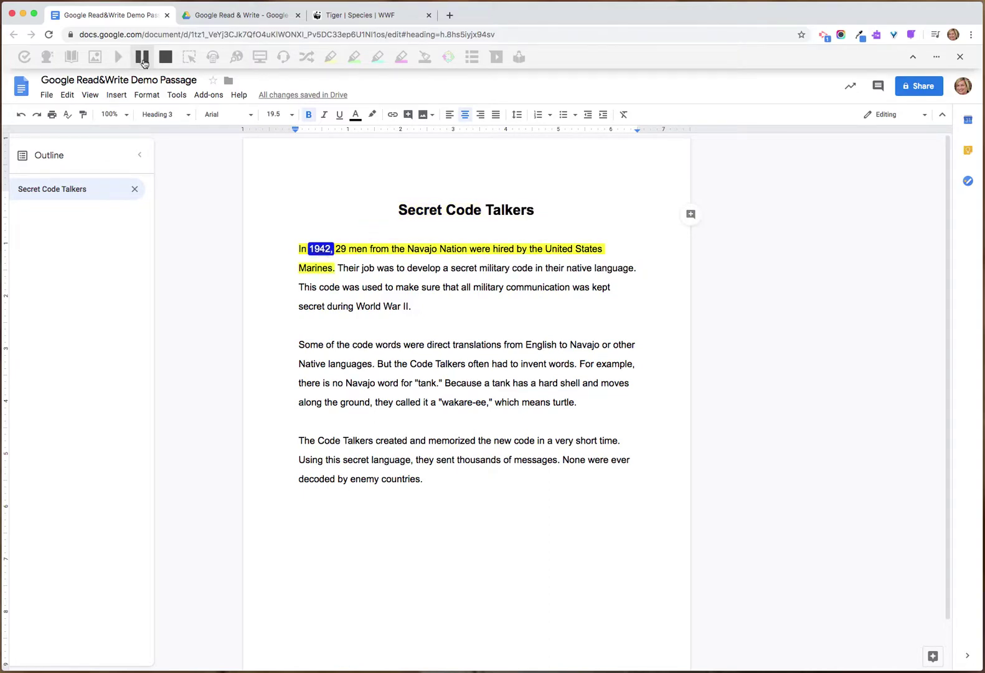
{"action": "left_click", "coordinate": [163, 59]}
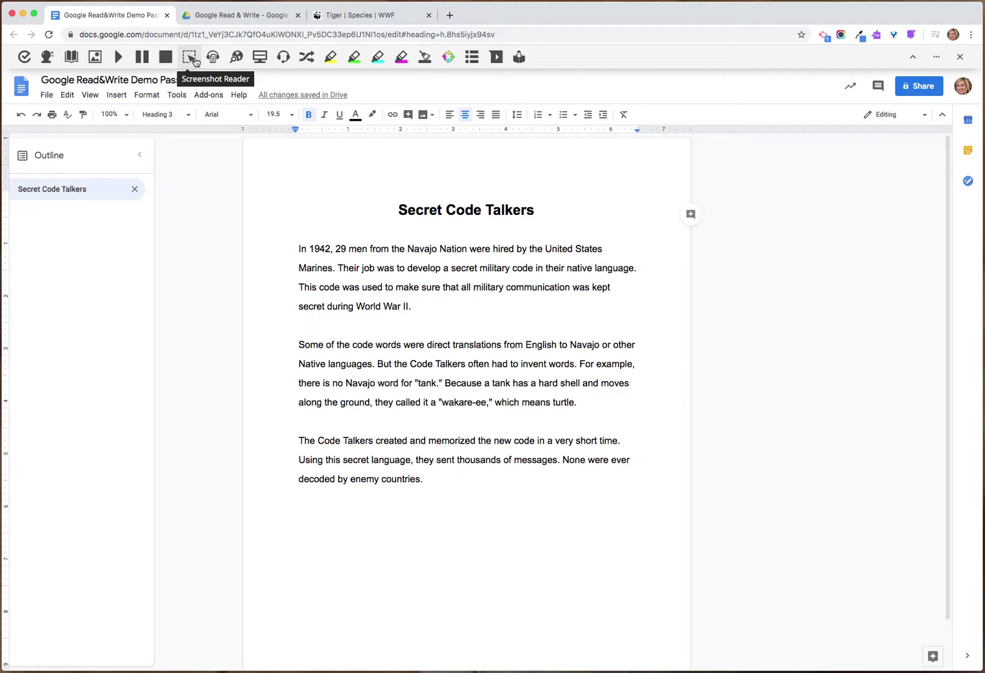
Switch to the Celebrating Cinco de Mayo PDF in Google Drive and read its first two body paragraphs aloud with the Screenshot Reader.
{"action": "left_click", "coordinate": [273, 17]}
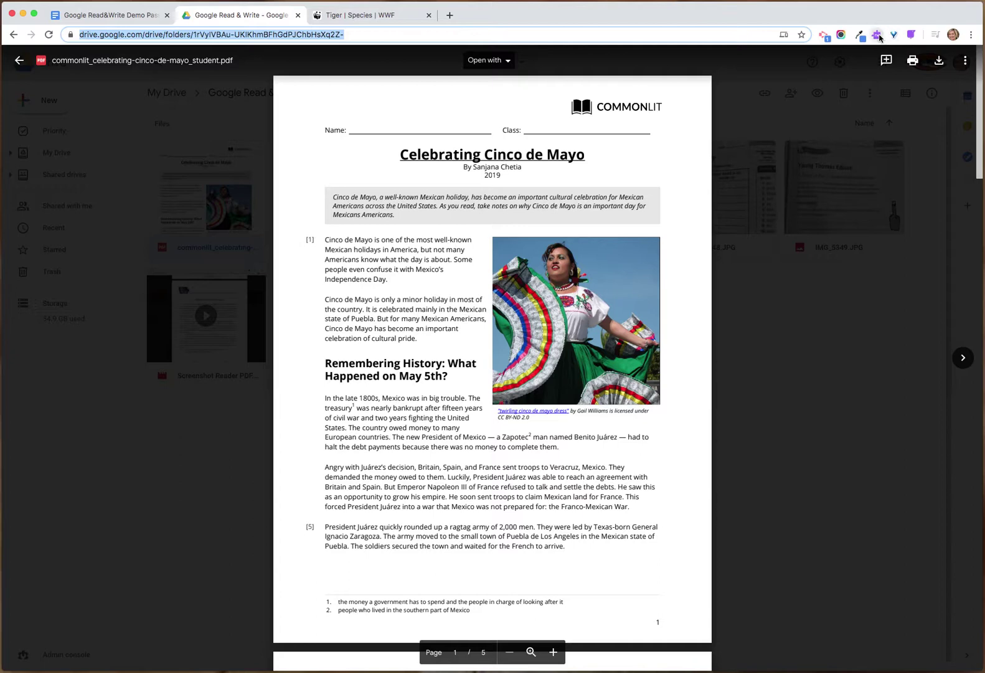
{"action": "left_click", "coordinate": [878, 36]}
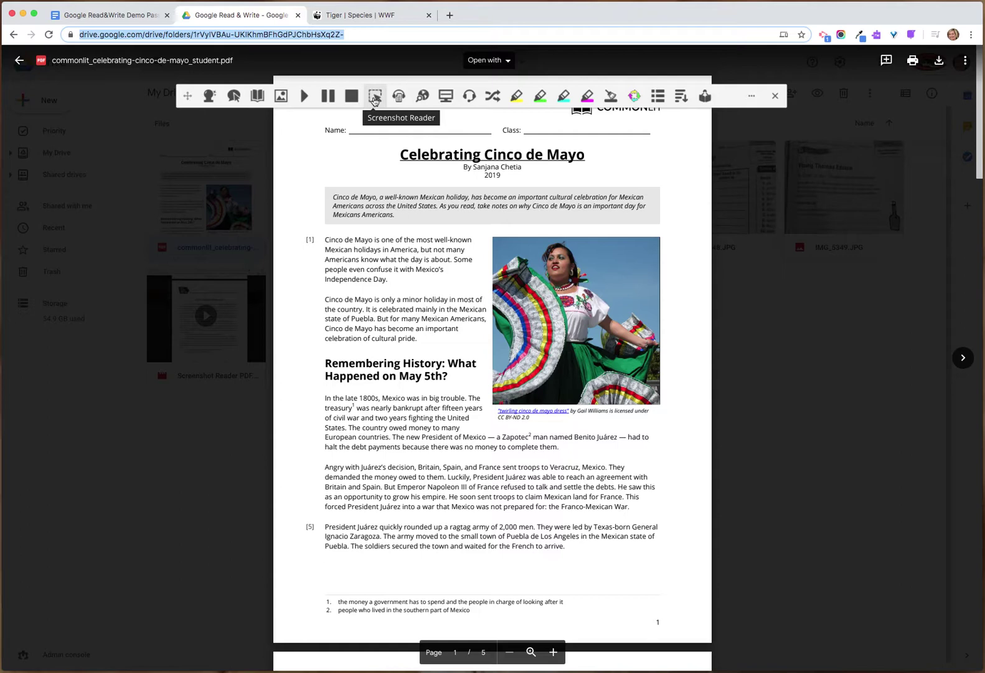
{"action": "left_click", "coordinate": [374, 98]}
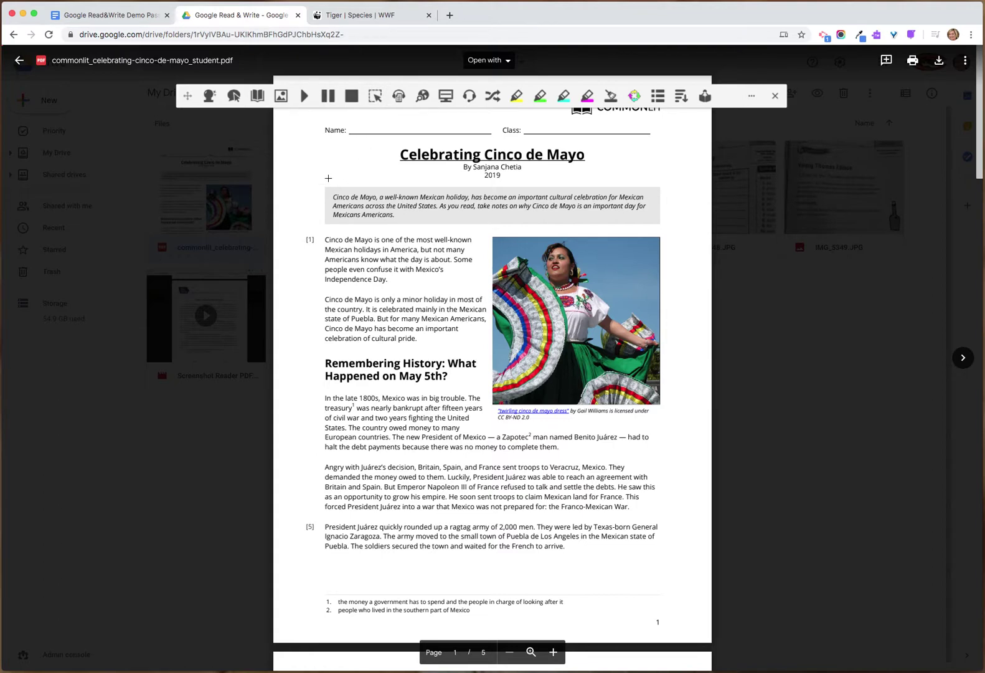
{"action": "left_click_drag", "start_coordinate": [320, 233], "coordinate": [488, 349]}
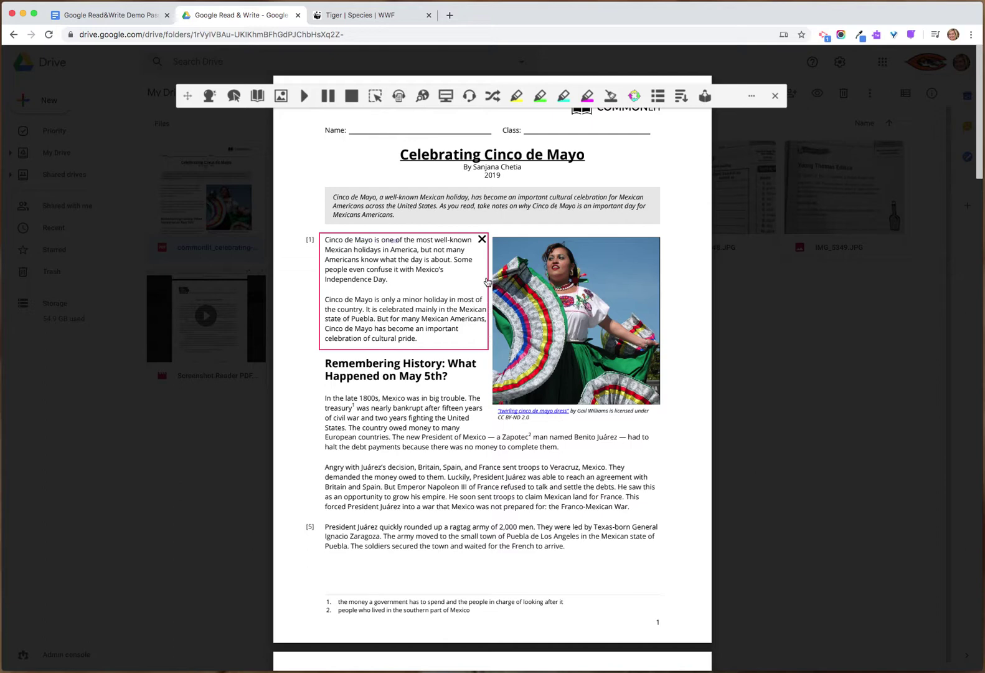
{"action": "left_click", "coordinate": [482, 240]}
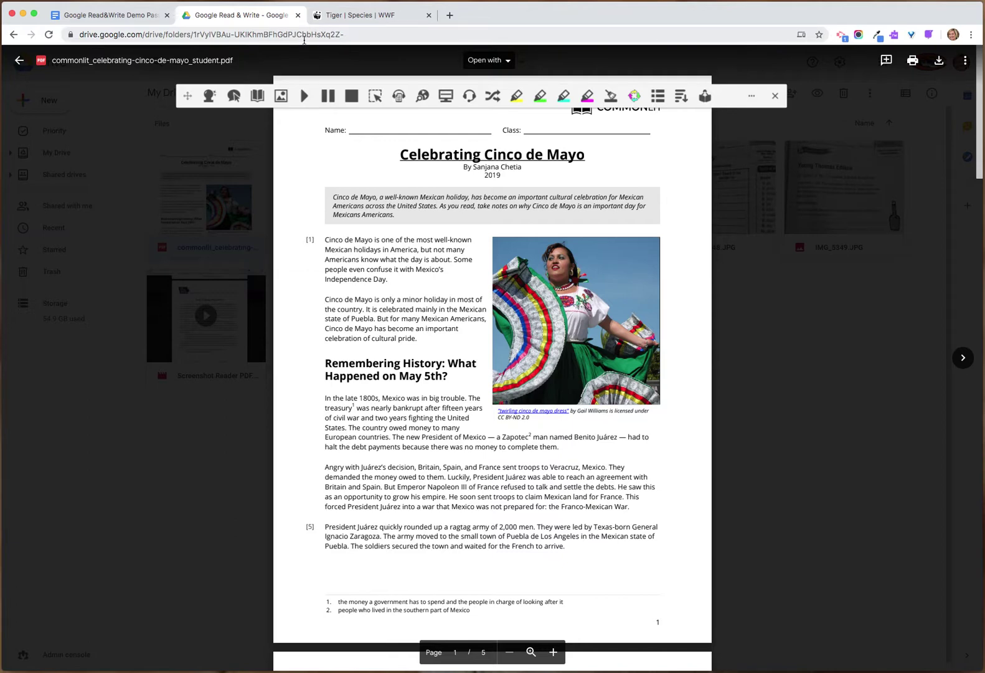
Return to the Google Docs demo passage and convert its title and first paragraph to an MP3 with Audio Maker.
{"action": "left_click", "coordinate": [135, 15]}
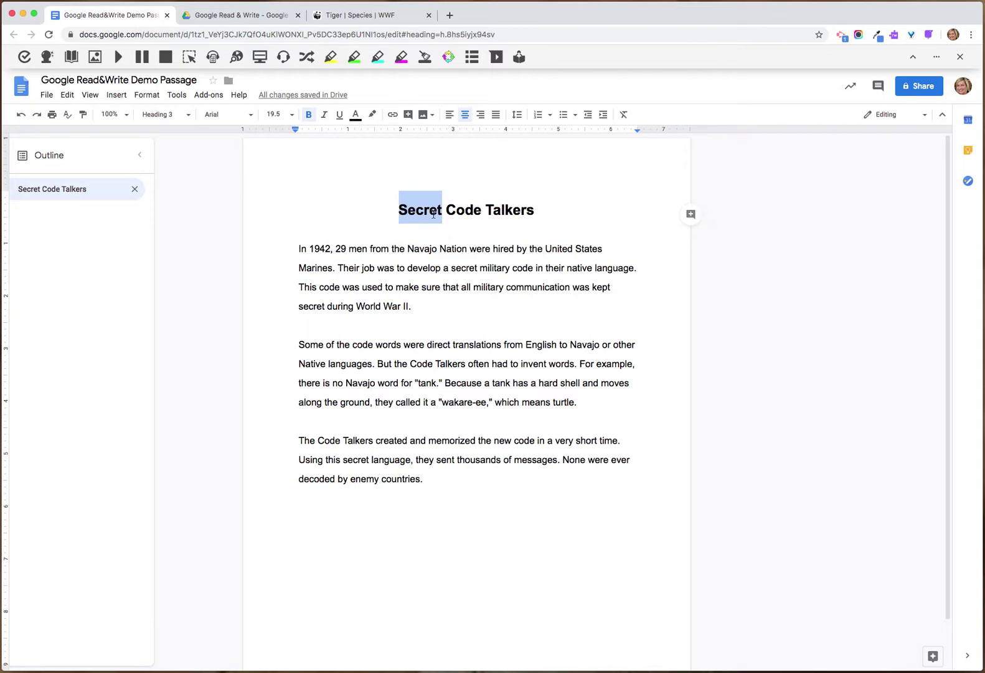
{"action": "left_click", "coordinate": [486, 251]}
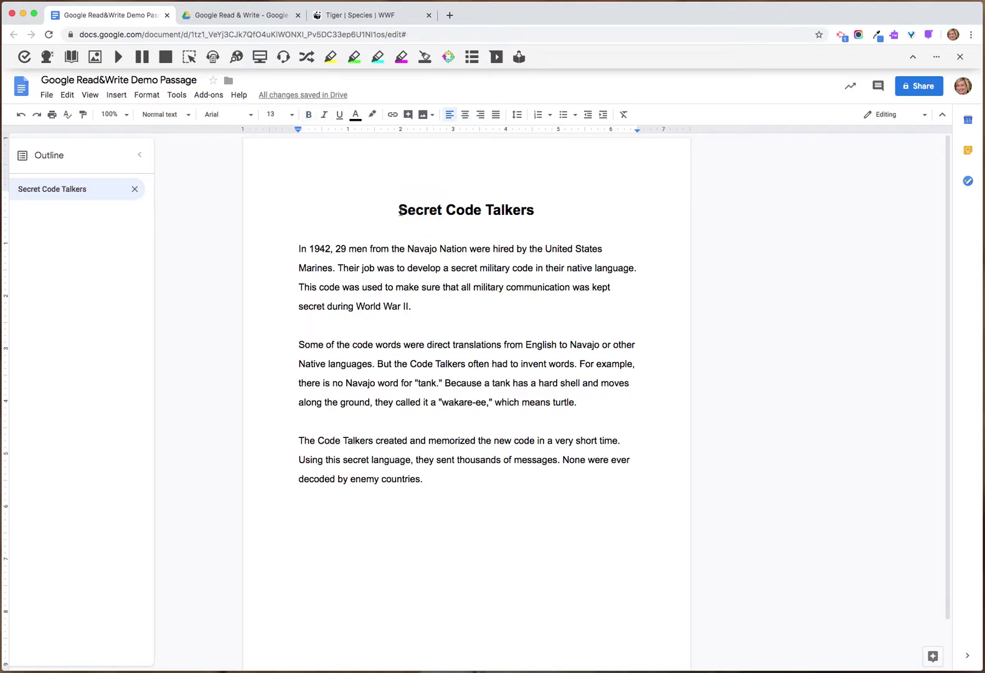
{"action": "left_click_drag", "start_coordinate": [400, 210], "coordinate": [541, 318]}
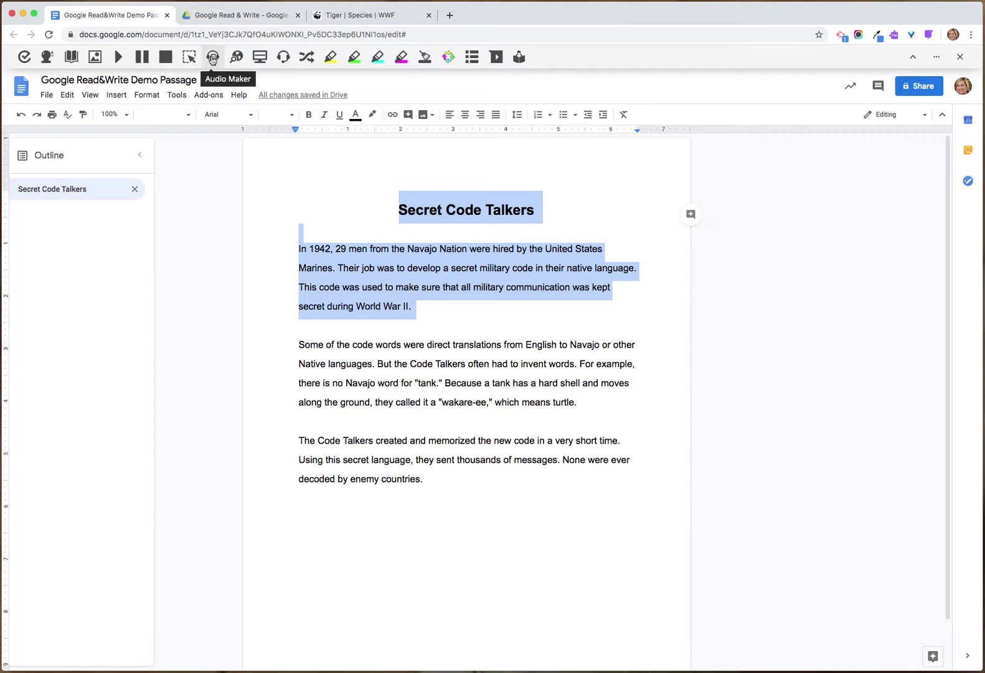
{"action": "left_click", "coordinate": [213, 57]}
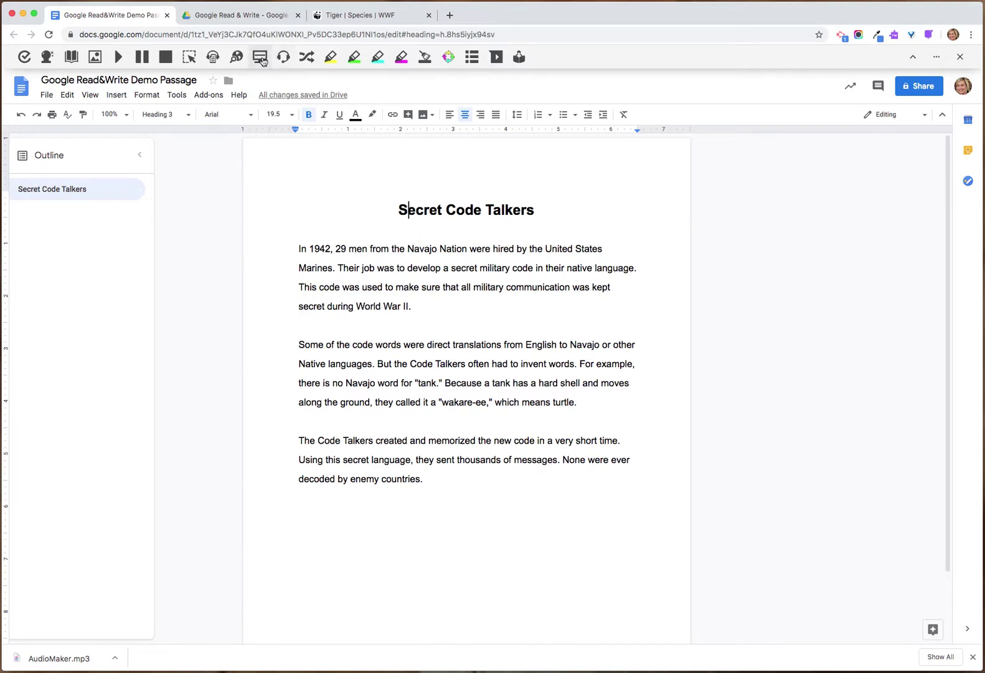
Turn the screen mask on over the passage and off again.
{"action": "left_click", "coordinate": [261, 59]}
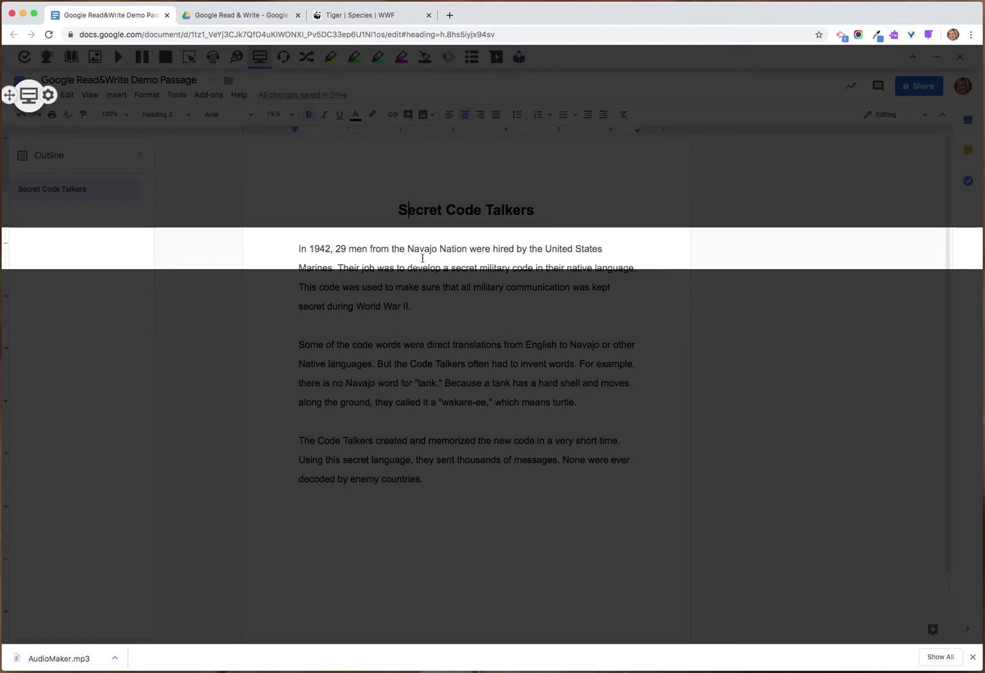
{"action": "left_click", "coordinate": [256, 60]}
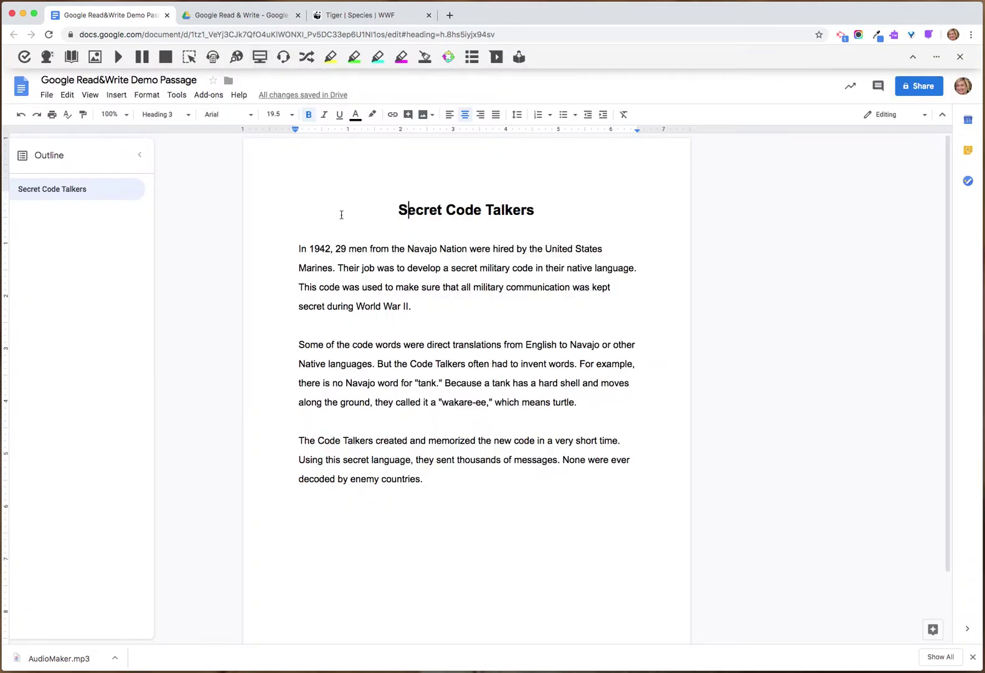
Dictate "This is an example of voice typing." in a new paragraph below the passage, and close voice typing.
{"action": "left_click", "coordinate": [443, 486]}
{"action": "key", "text": "Return"}
{"action": "key", "text": "Return"}
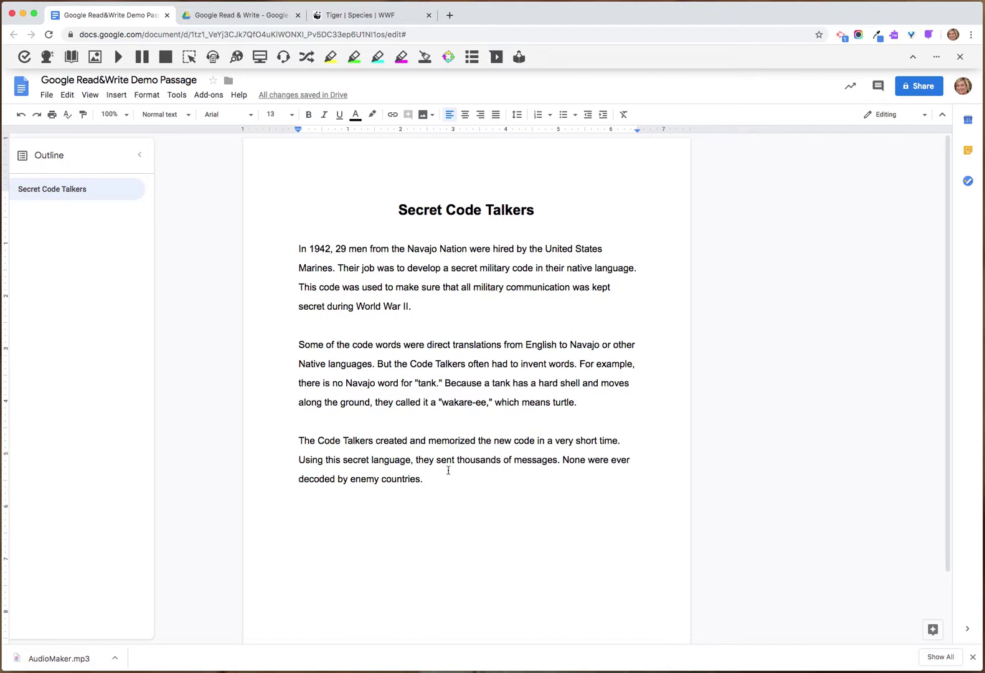
{"action": "left_click", "coordinate": [283, 58]}
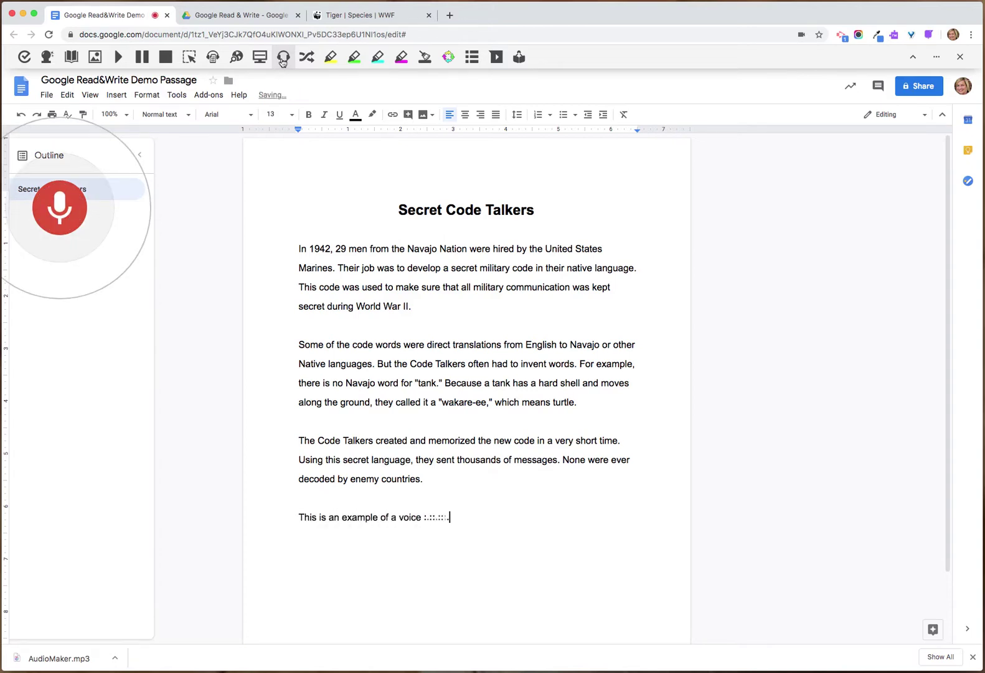
{"action": "left_click", "coordinate": [283, 61]}
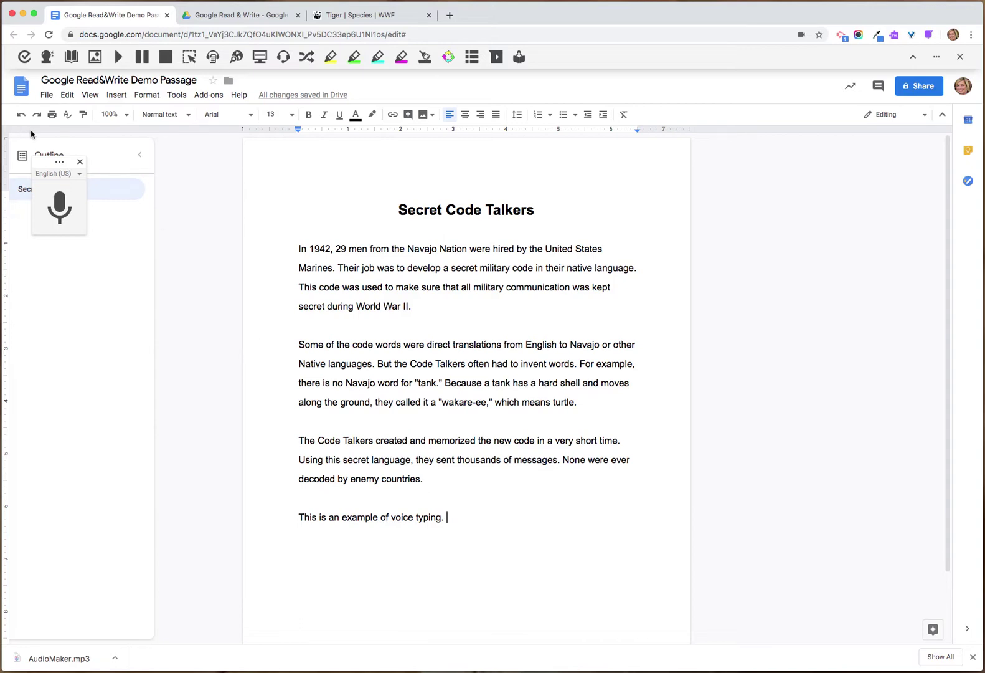
{"action": "left_click", "coordinate": [79, 162]}
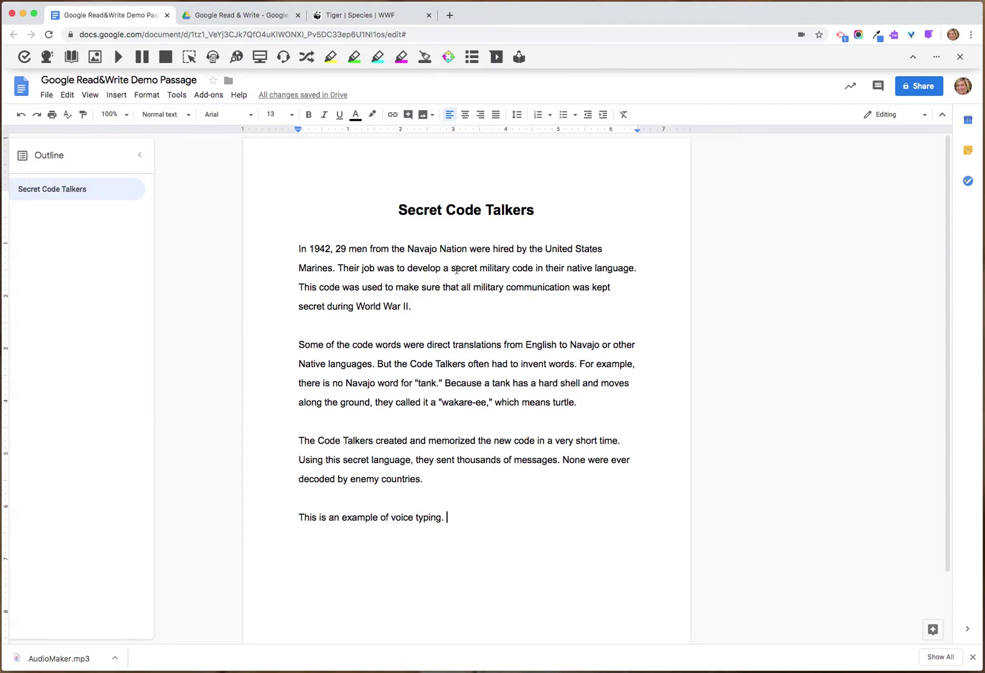
Look up the Spanish translation of "military" in the first paragraph with the Translator.
{"action": "left_click_drag", "start_coordinate": [481, 269], "coordinate": [507, 268]}
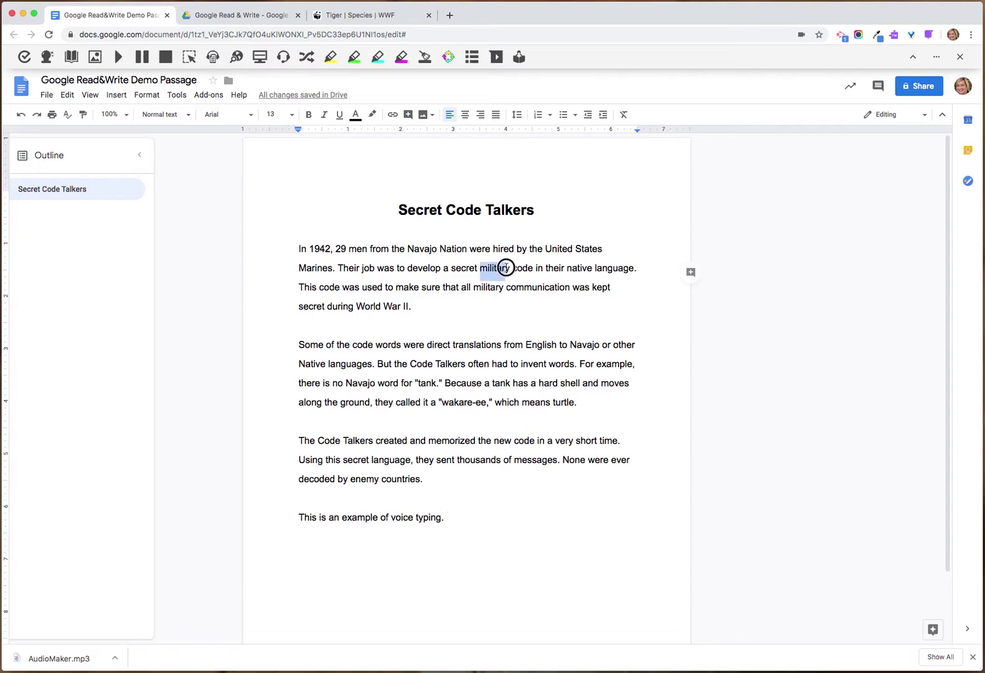
{"action": "left_click", "coordinate": [307, 57]}
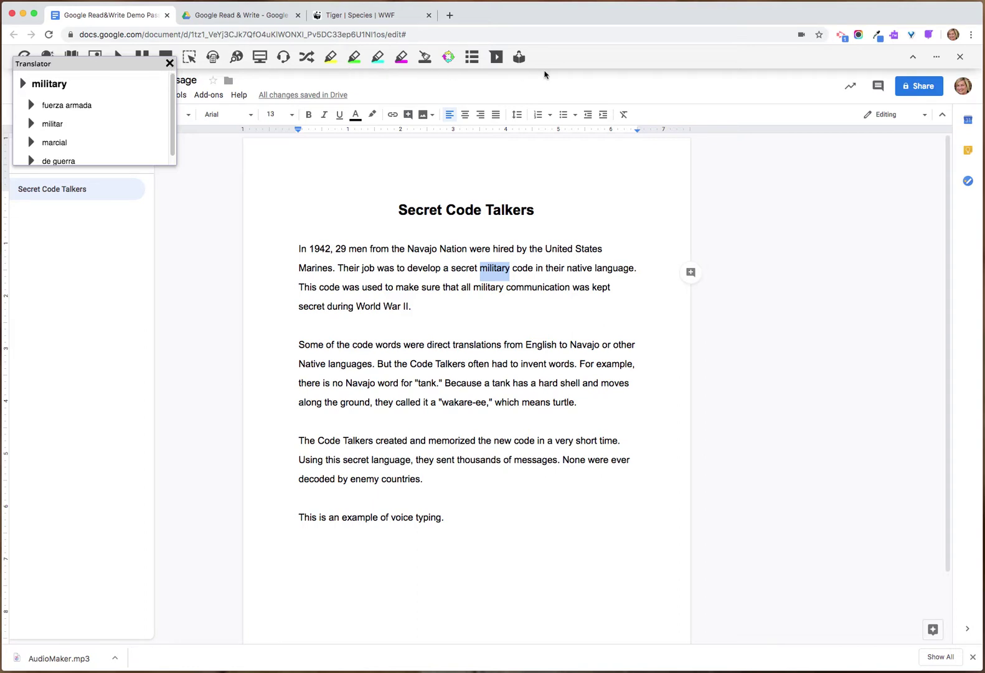
{"action": "left_click", "coordinate": [169, 66]}
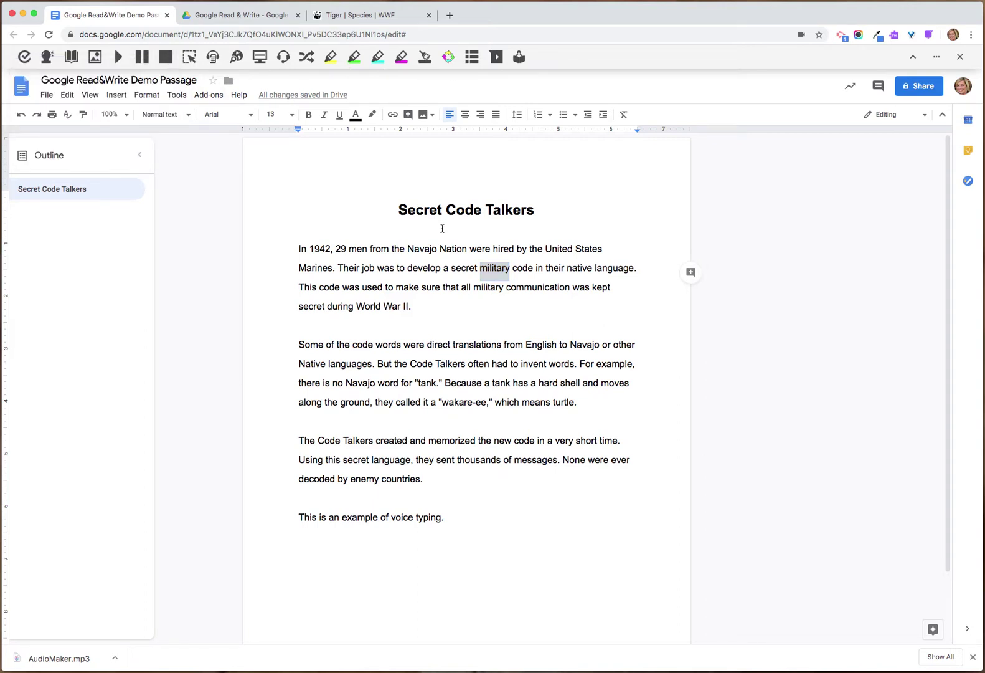
Highlight "military communication" and "Because a tank has a hard shell" in yellow, and "memorized the new code in a very short time." in green.
{"action": "left_click", "coordinate": [469, 268]}
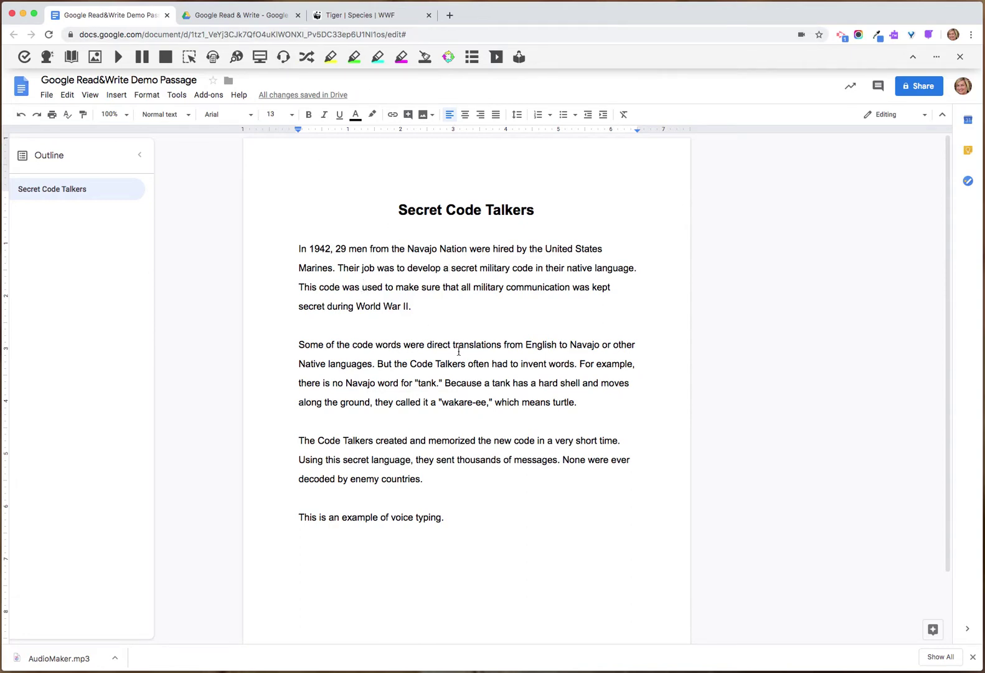
{"action": "left_click_drag", "start_coordinate": [475, 287], "coordinate": [571, 287]}
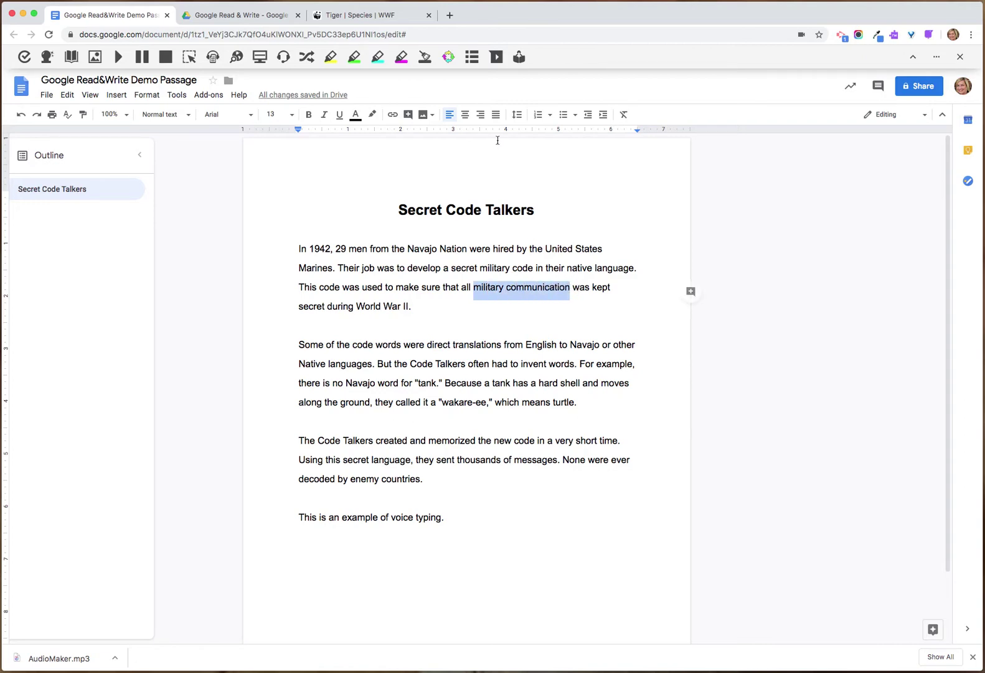
{"action": "left_click", "coordinate": [330, 56]}
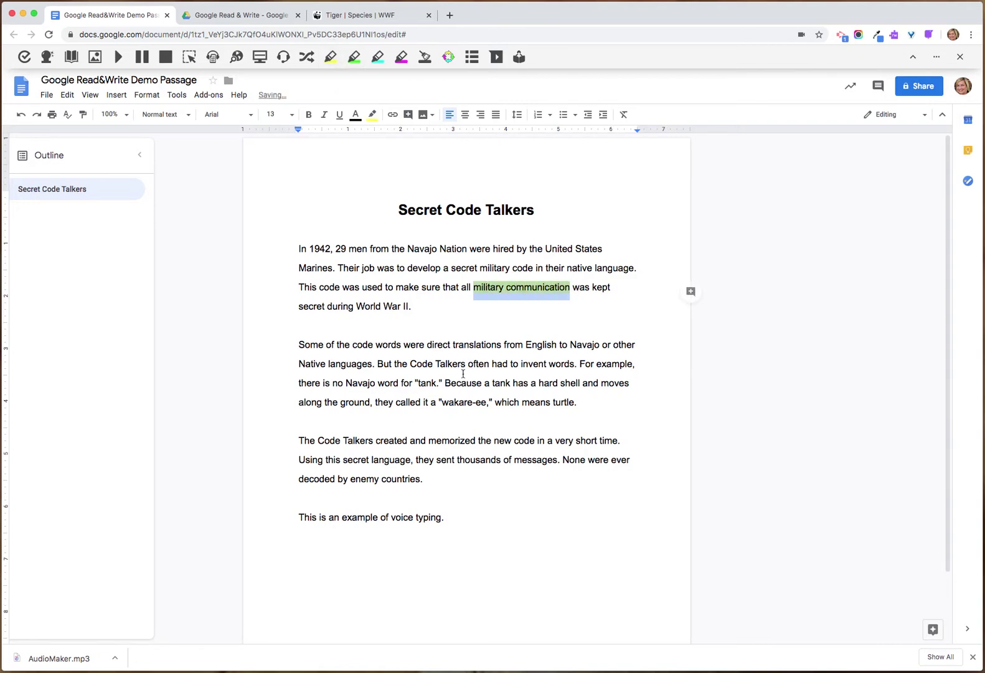
{"action": "left_click_drag", "start_coordinate": [445, 382], "coordinate": [581, 388]}
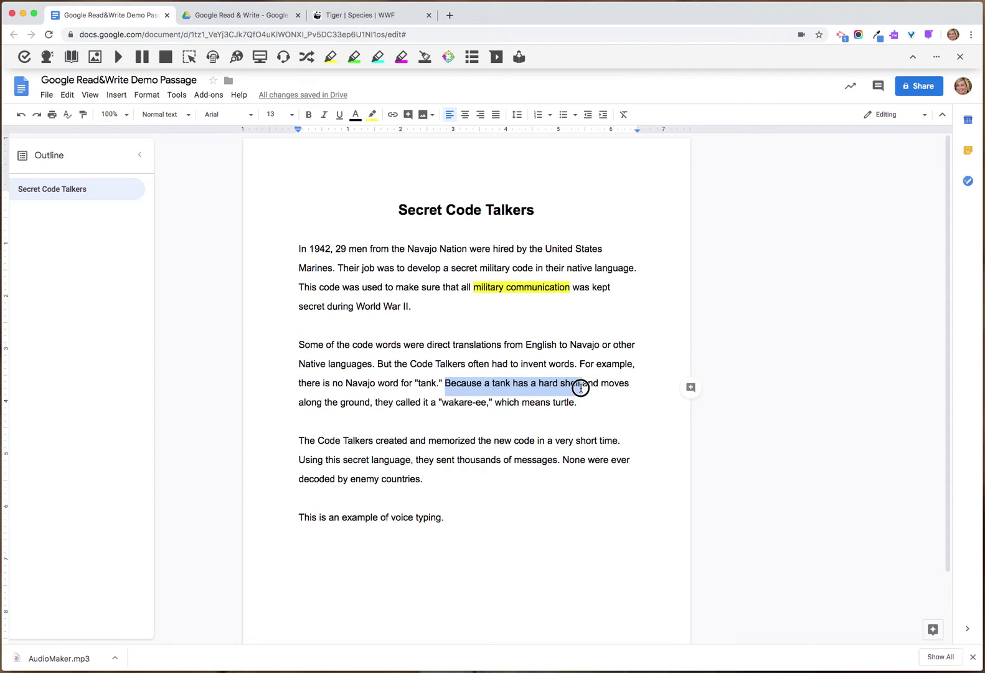
{"action": "left_click", "coordinate": [330, 56]}
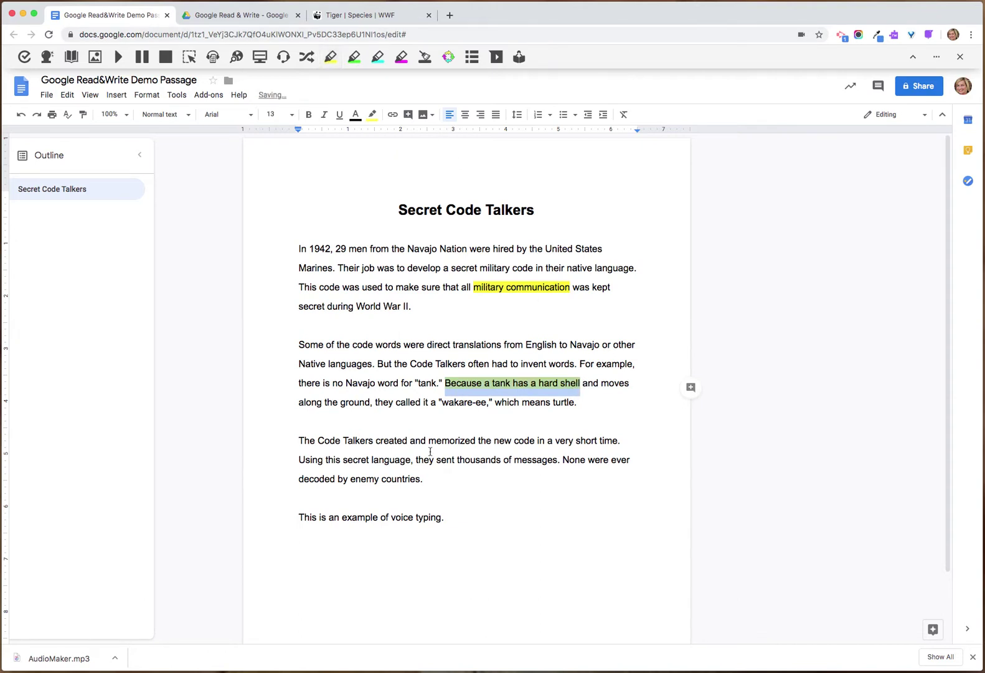
{"action": "left_click_drag", "start_coordinate": [430, 442], "coordinate": [619, 448]}
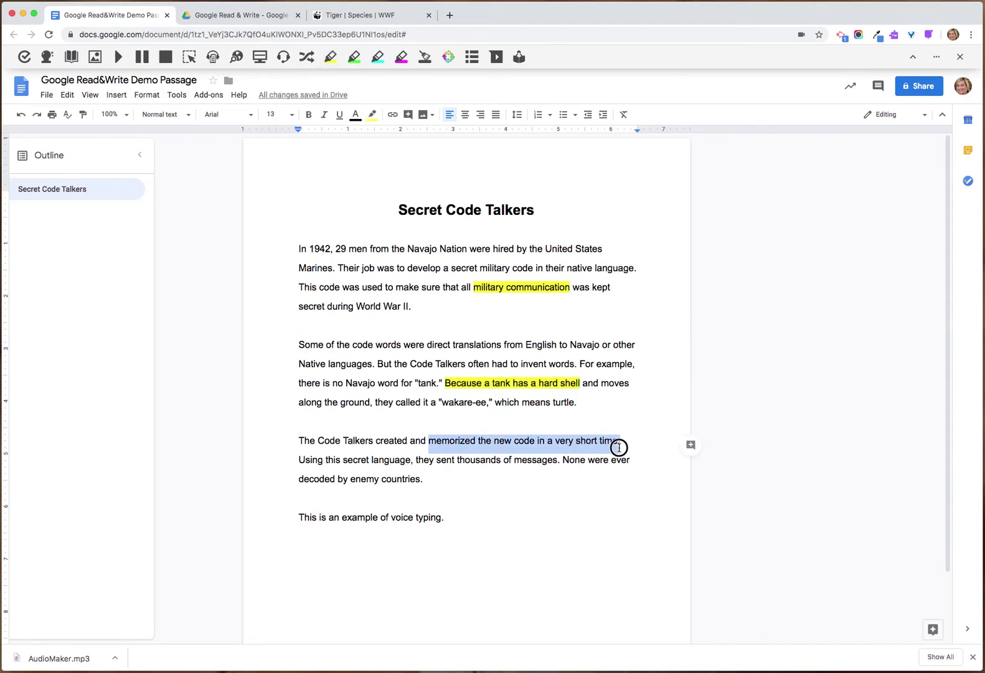
{"action": "left_click", "coordinate": [355, 57]}
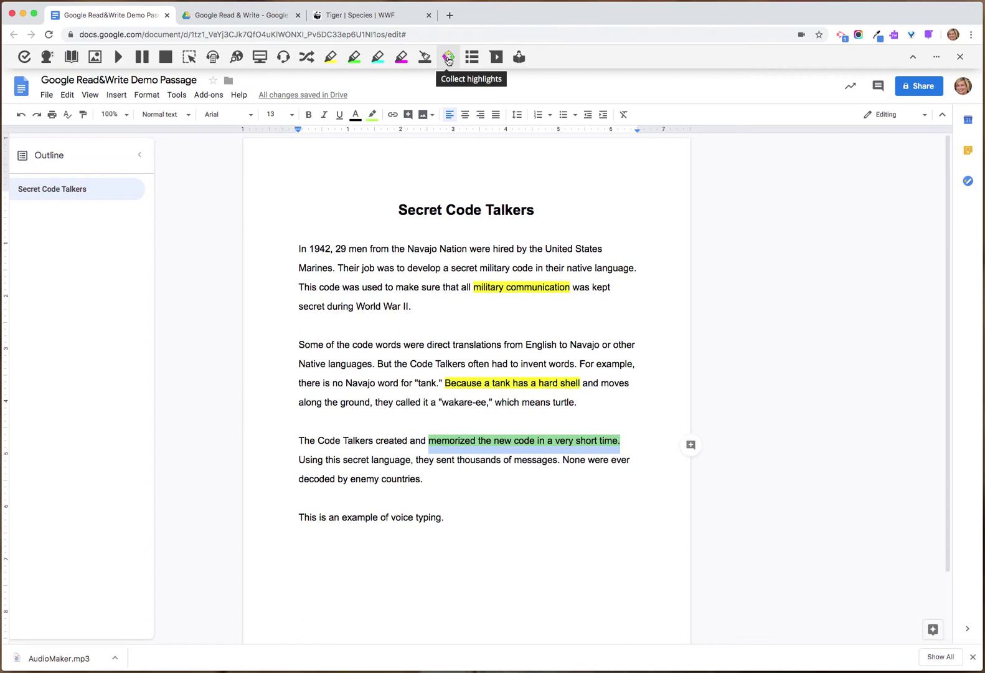
Collect the highlights of all four colors into a new document, sorted by color.
{"action": "left_click", "coordinate": [448, 58]}
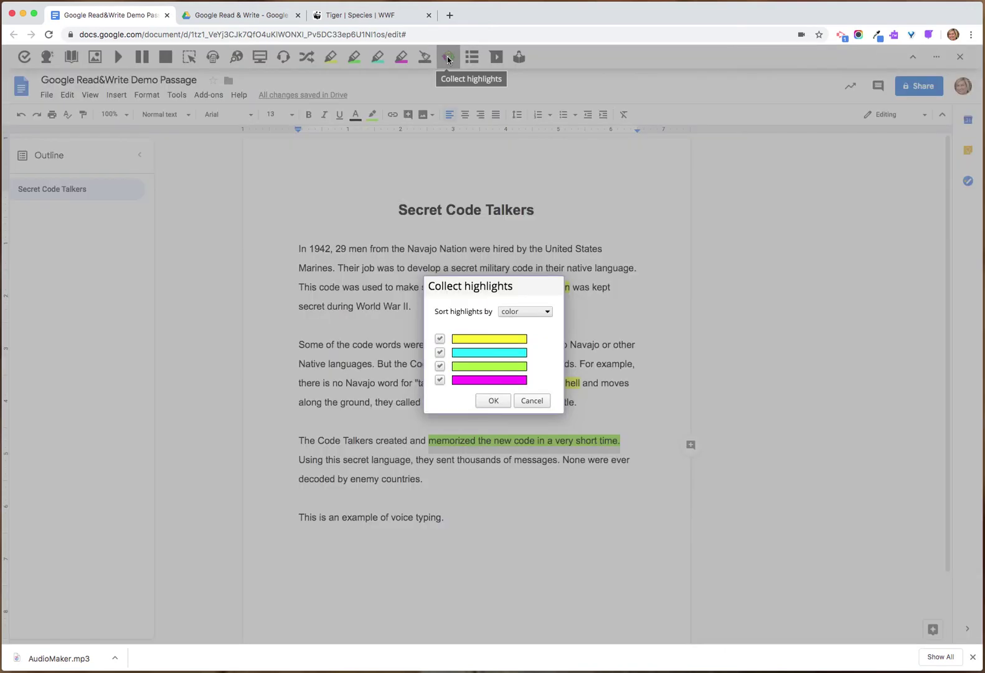
{"action": "left_click", "coordinate": [516, 313]}
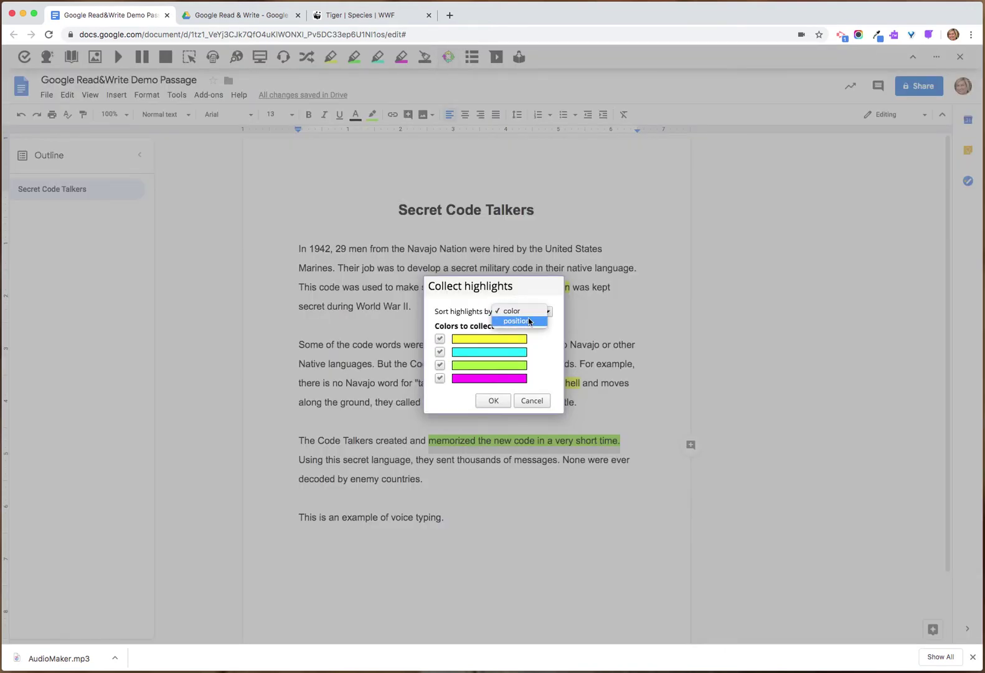
{"action": "left_click", "coordinate": [517, 310]}
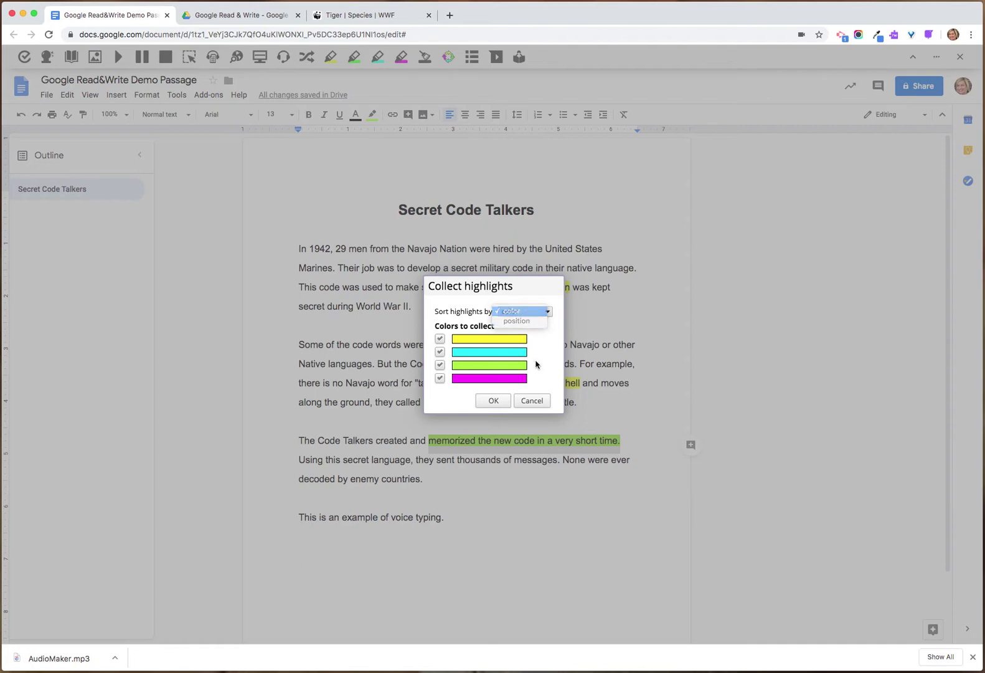
{"action": "left_click", "coordinate": [493, 400]}
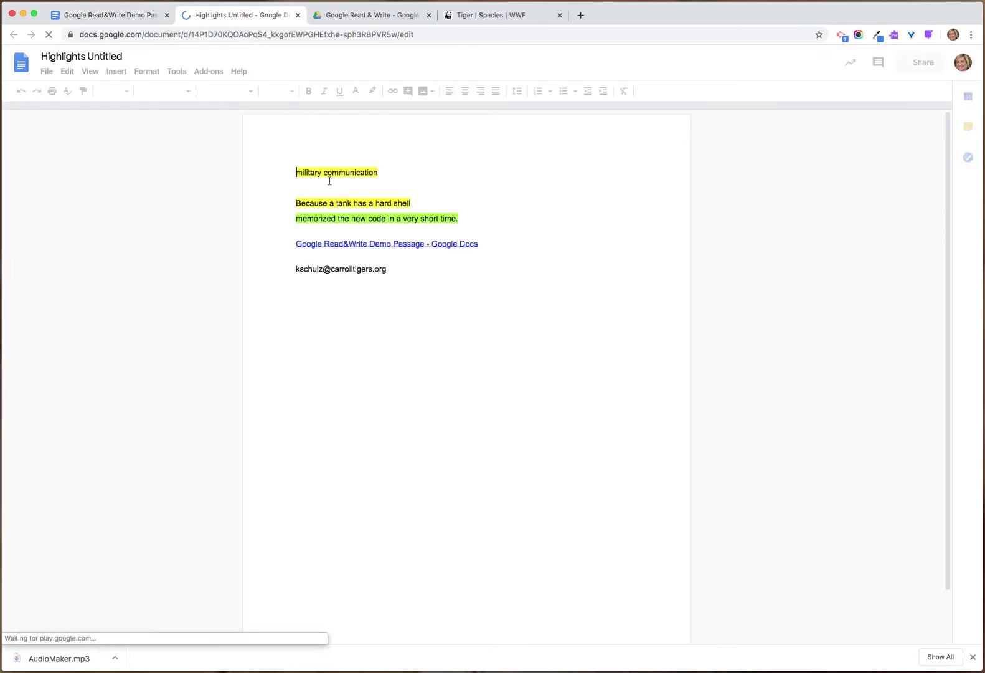
Preview the source link to the demo passage in the collected highlights document and close that document.
{"action": "left_click", "coordinate": [355, 245]}
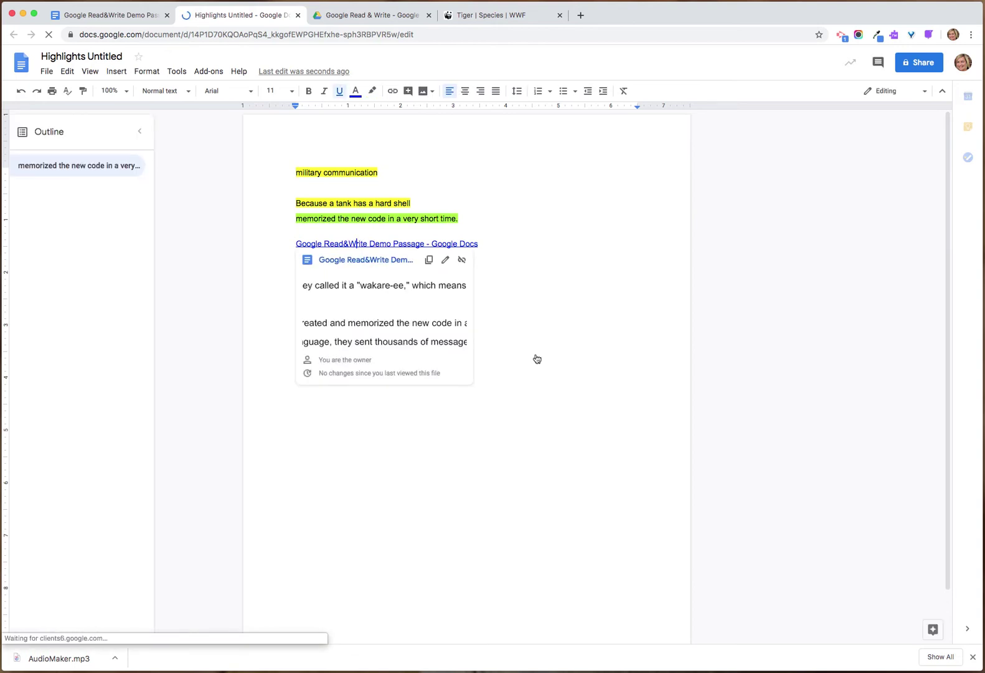
{"action": "left_click", "coordinate": [436, 269]}
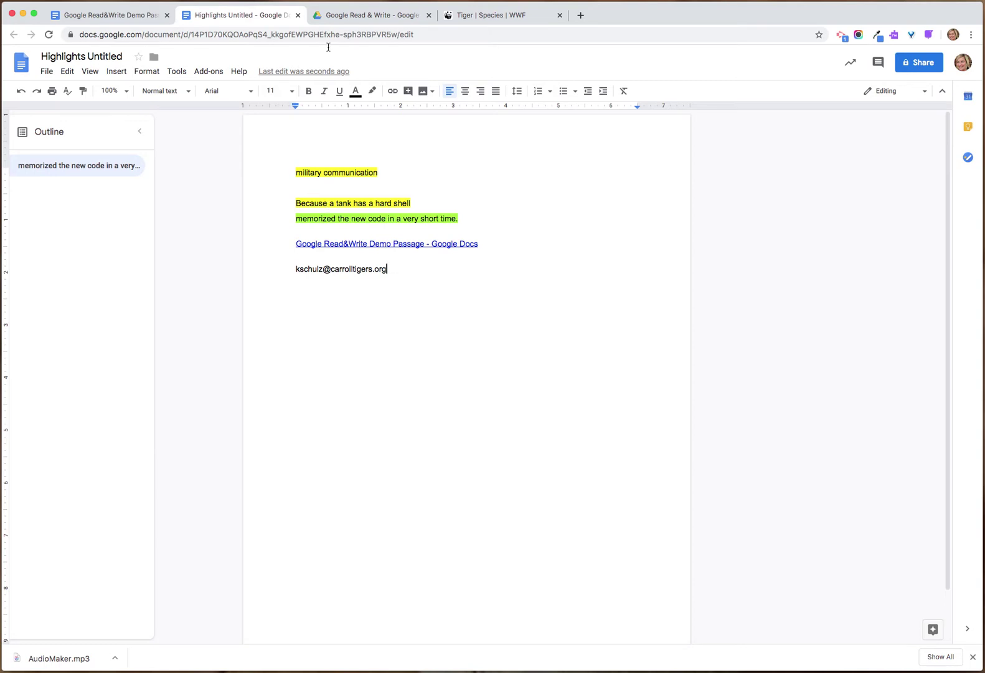
{"action": "left_click", "coordinate": [299, 16]}
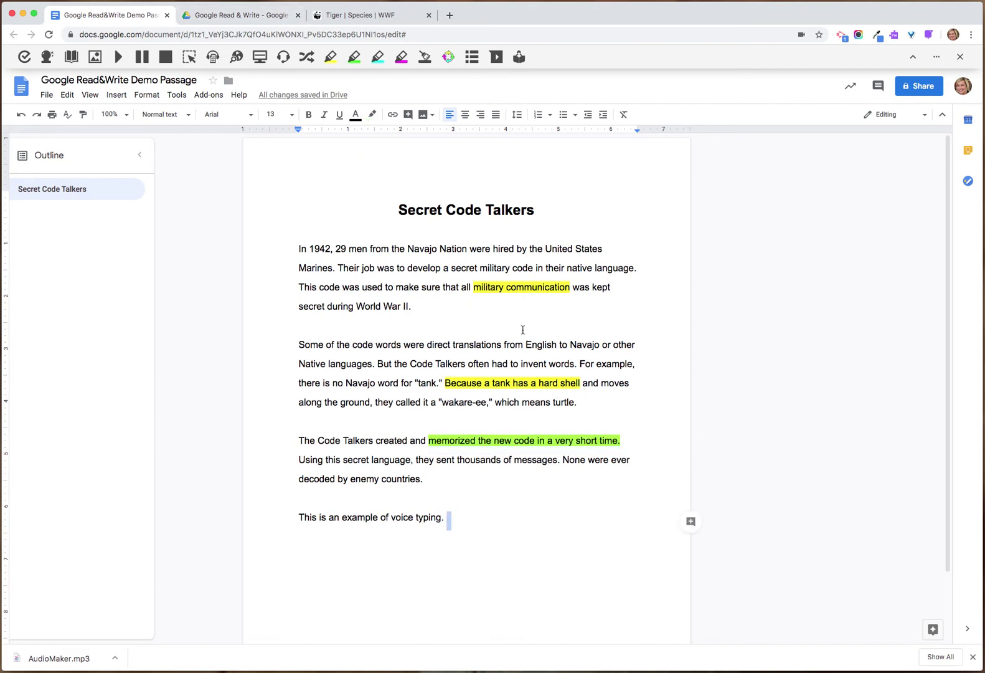
Clear all the highlights from the demo passage, and open and close the voice note recorder.
{"action": "left_click_drag", "start_coordinate": [635, 439], "coordinate": [451, 268]}
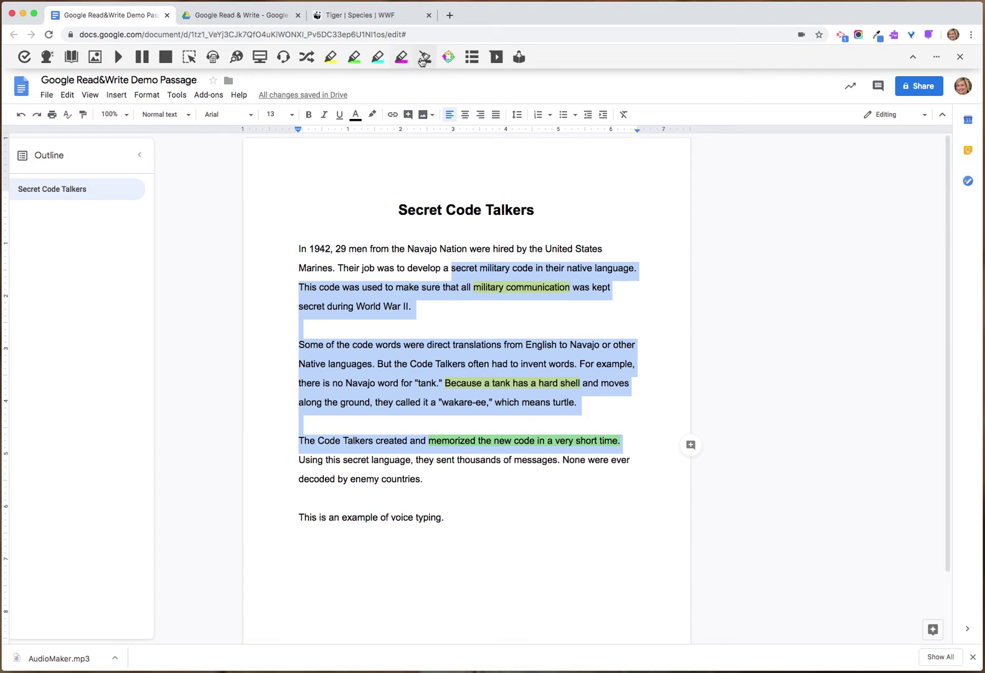
{"action": "left_click", "coordinate": [424, 59]}
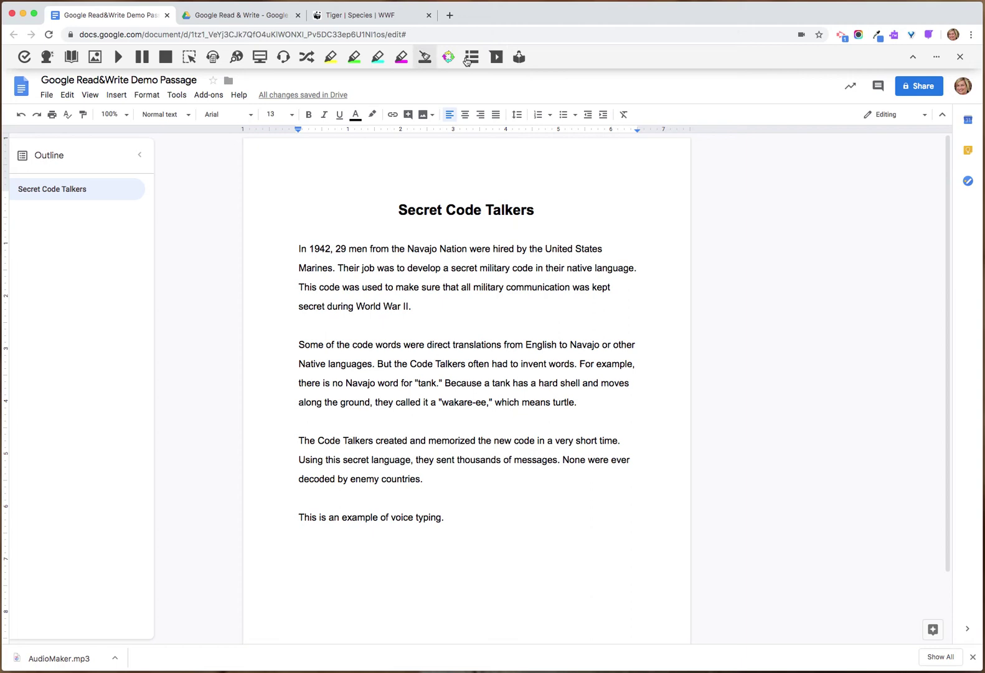
{"action": "left_click", "coordinate": [502, 59]}
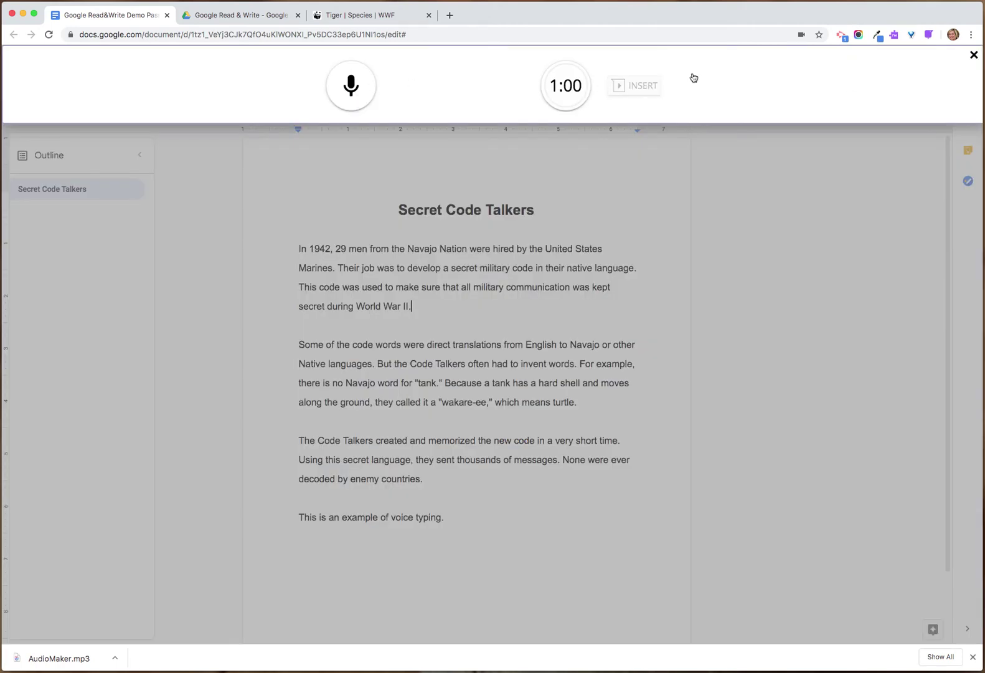
{"action": "left_click", "coordinate": [973, 56]}
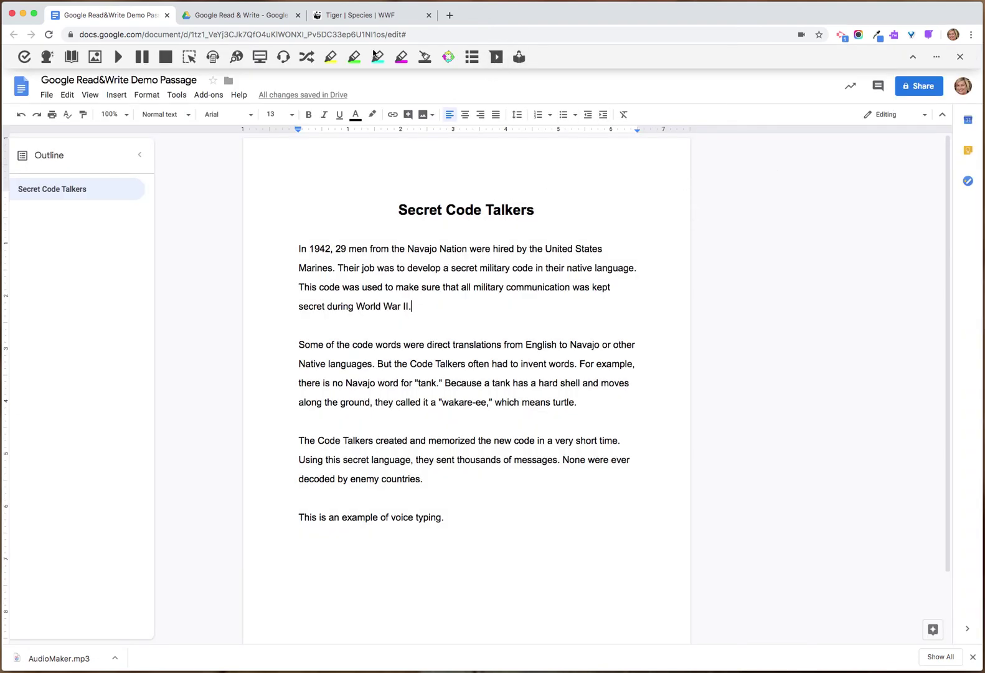
Switch to the WWF Tiger page, have the paragraph under Facts read aloud from "After", and stop the speech.
{"action": "left_click", "coordinate": [345, 15]}
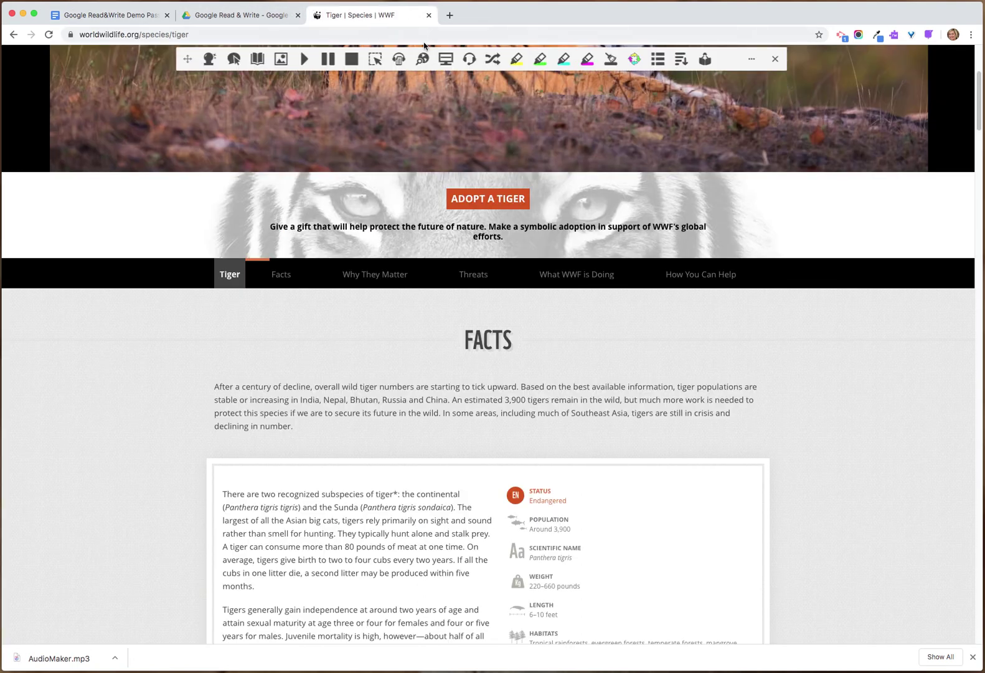
{"action": "scroll", "coordinate": [460, 312], "scroll_direction": "down", "scroll_amount": 1}
{"action": "left_click_drag", "start_coordinate": [213, 348], "coordinate": [233, 351]}
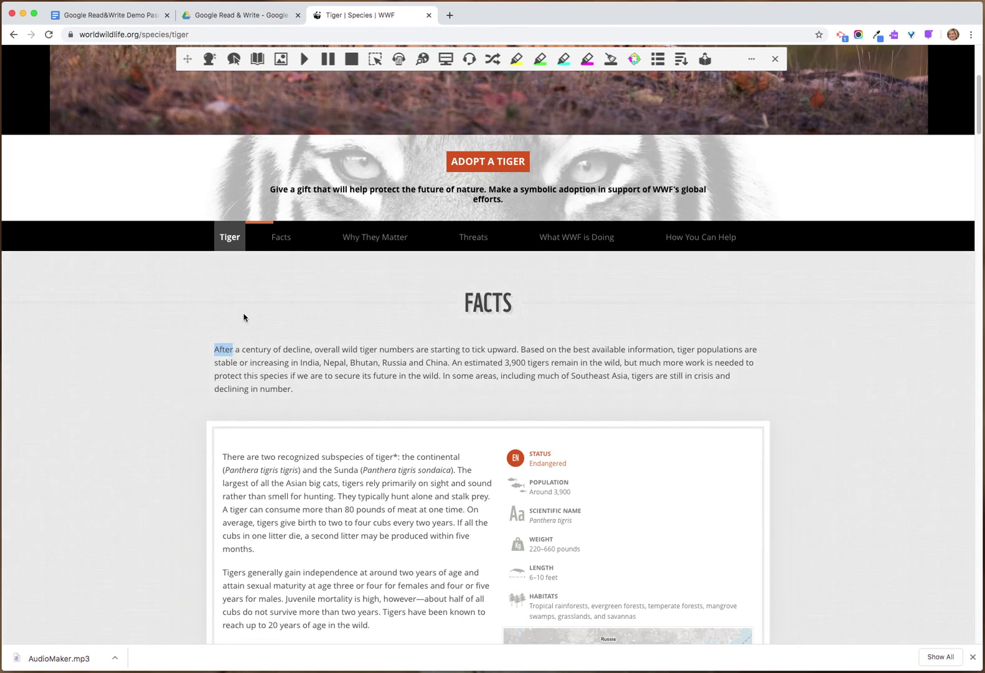
{"action": "left_click", "coordinate": [306, 60]}
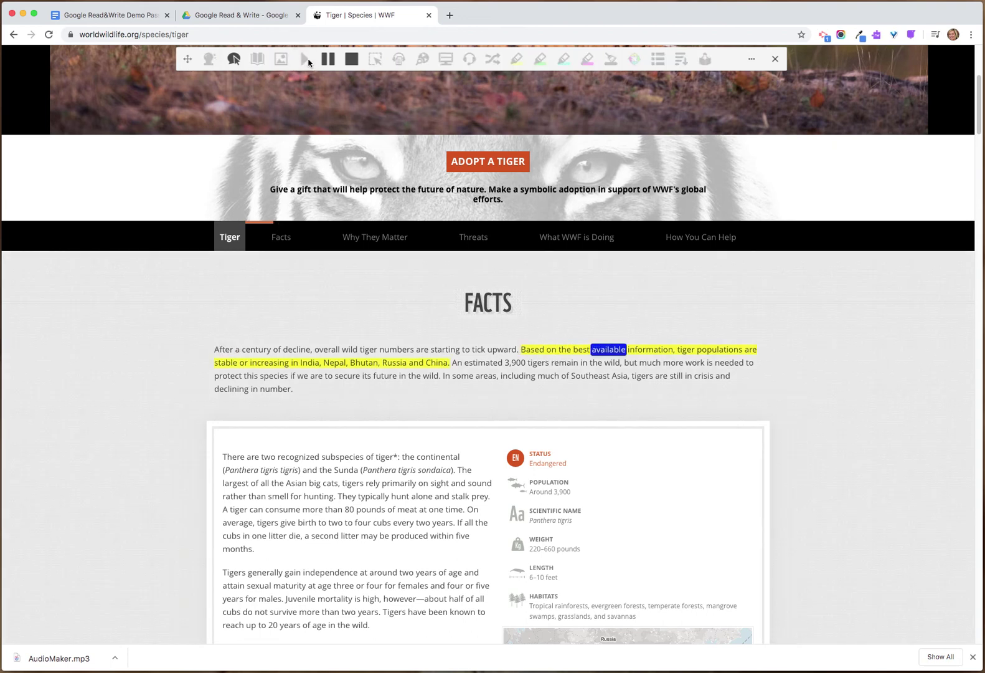
{"action": "left_click", "coordinate": [350, 60]}
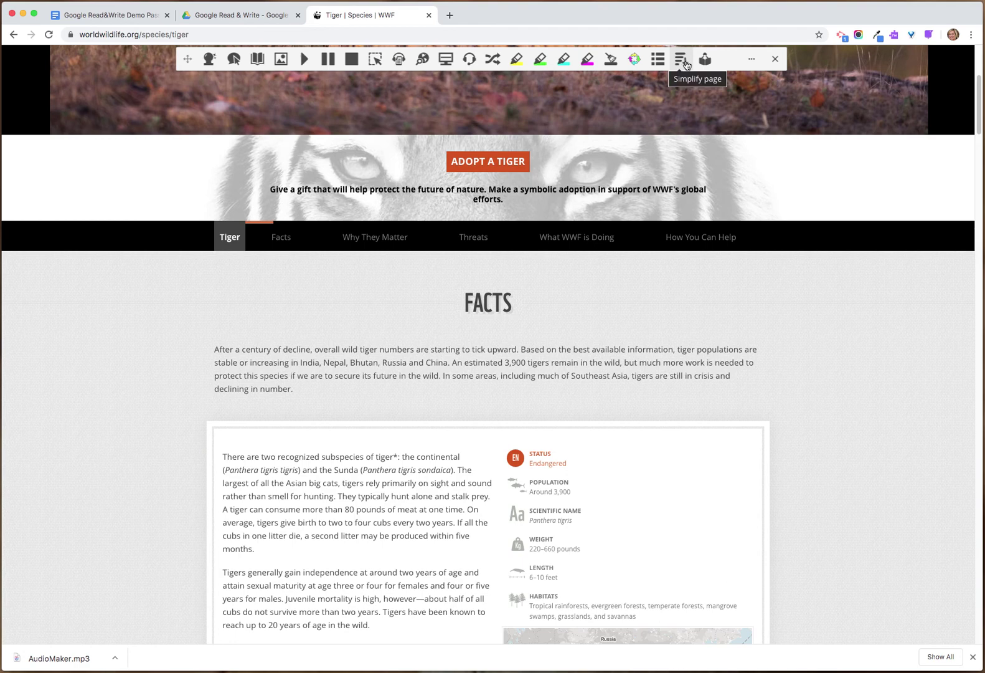
Open a simplified version of the Tiger page, look through its text and images, and close it.
{"action": "left_click", "coordinate": [681, 59]}
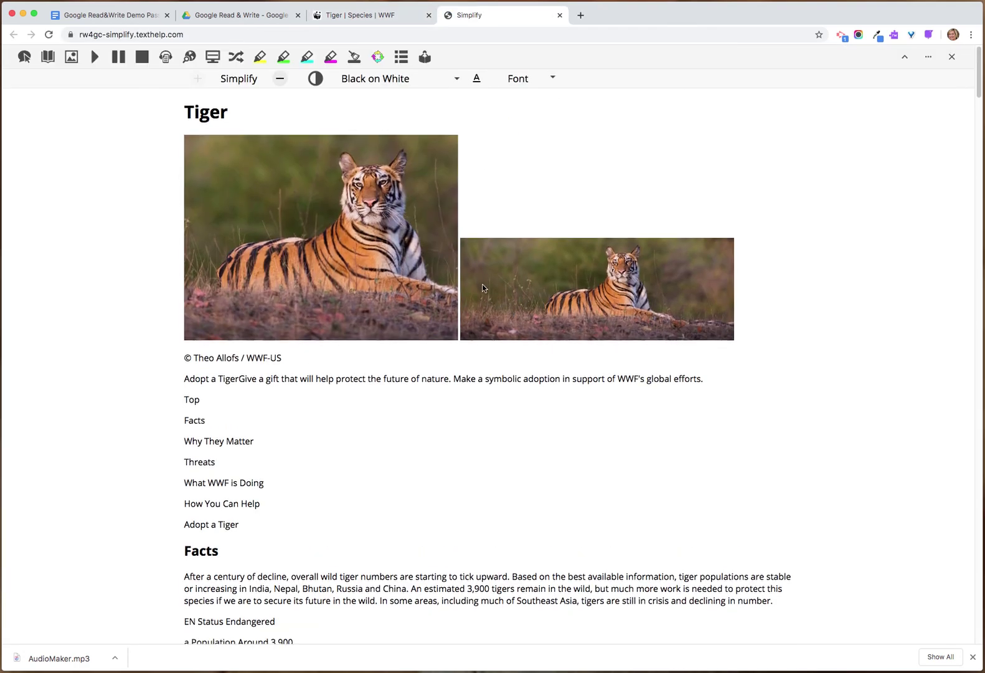
{"action": "scroll", "coordinate": [483, 288], "scroll_direction": "down", "scroll_amount": 10}
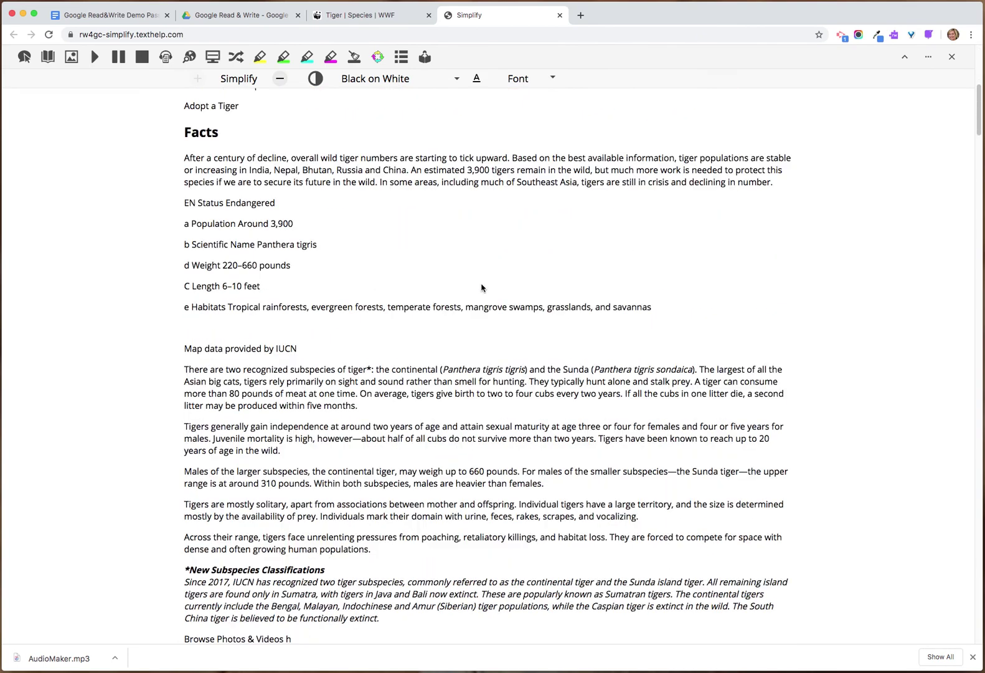
{"action": "scroll", "coordinate": [519, 324], "scroll_direction": "down", "scroll_amount": 3}
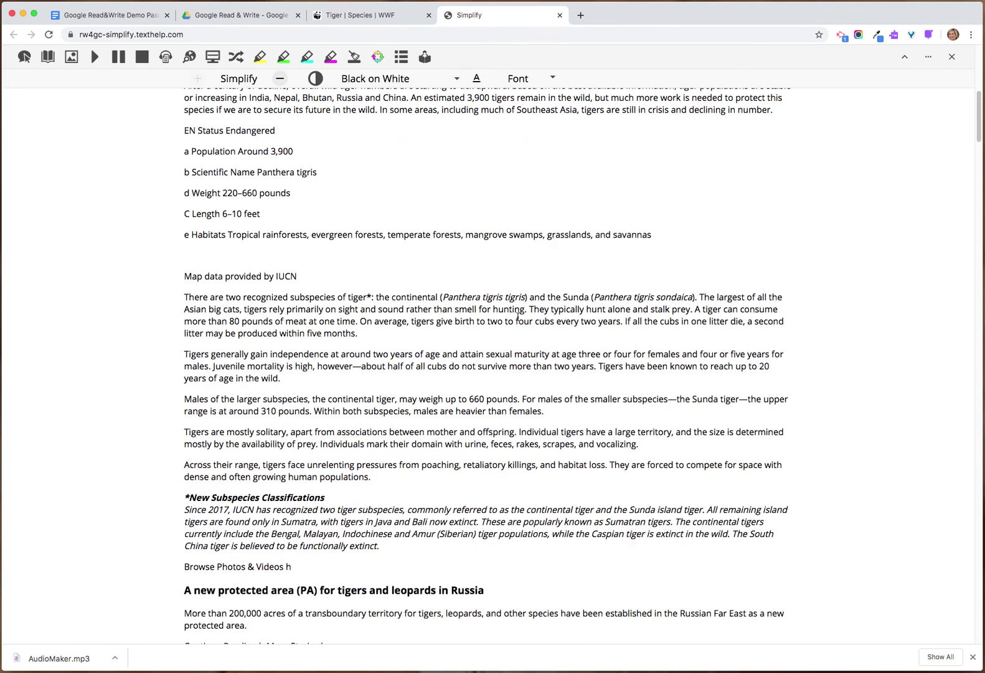
{"action": "scroll", "coordinate": [543, 293], "scroll_direction": "up", "scroll_amount": 10}
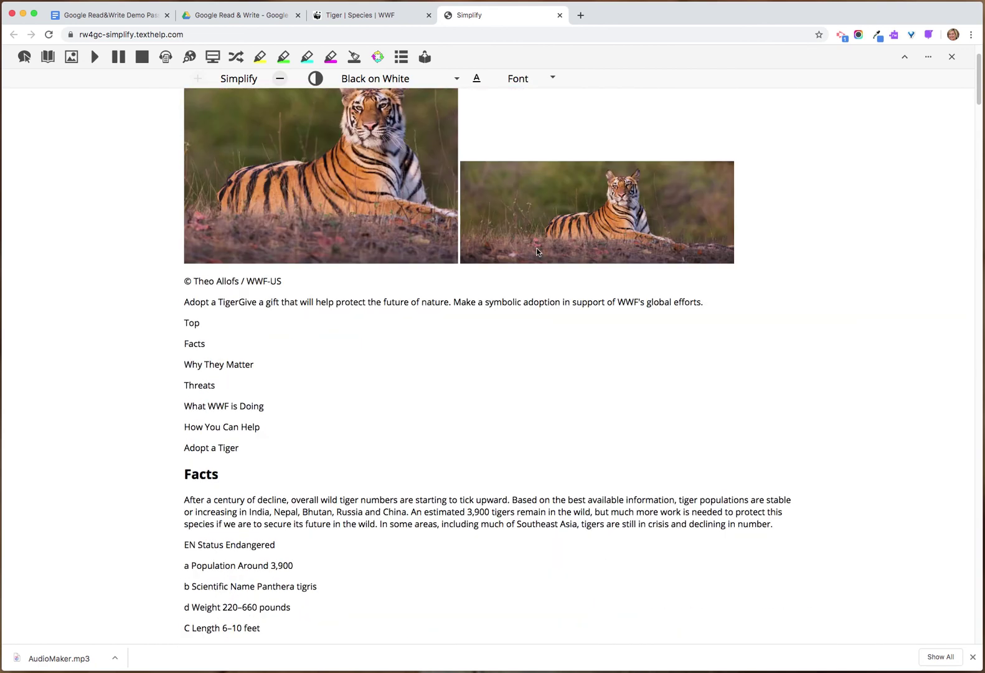
{"action": "left_click", "coordinate": [560, 15]}
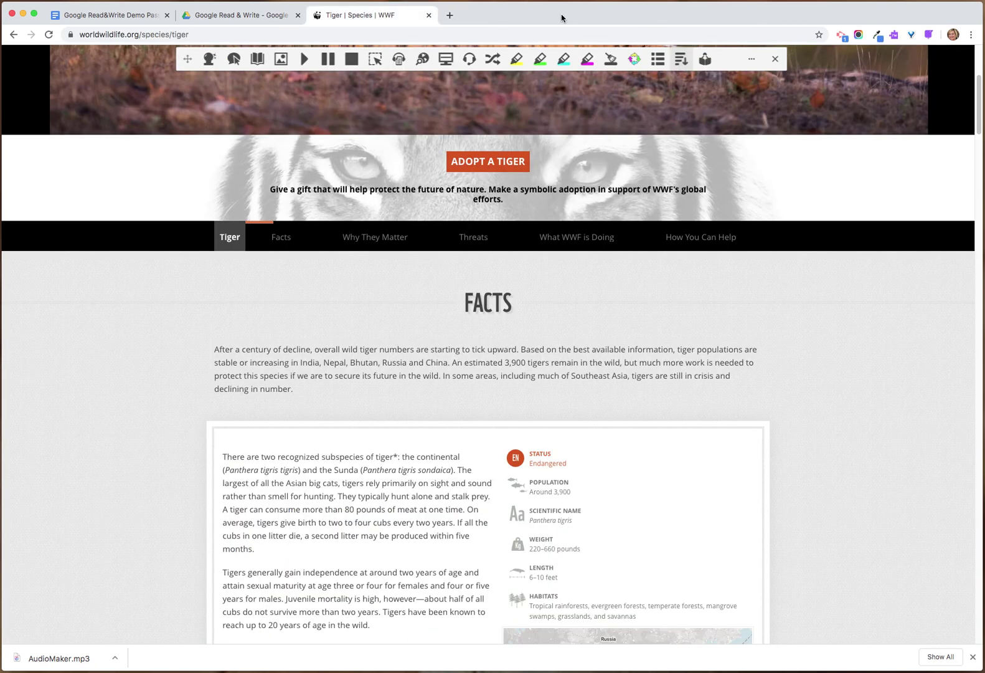